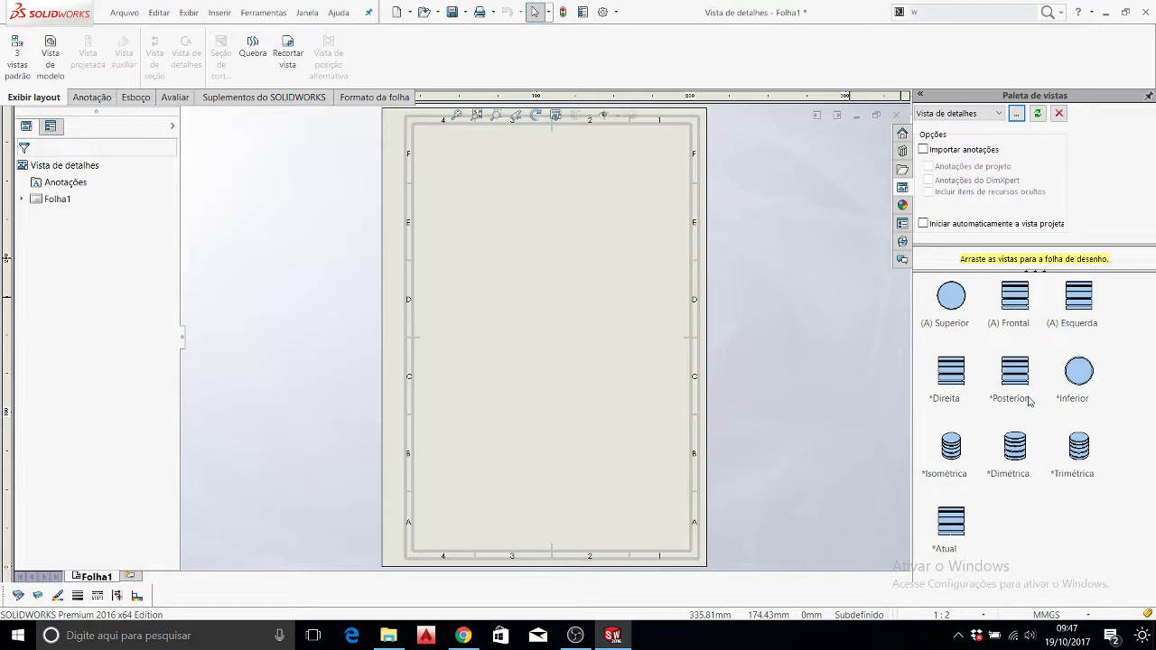
Step: Place the (A) Frontal view from the View Palette onto sheet Folha1
{"action": "left_click_drag", "start_coordinate": [1015, 309], "coordinate": [494, 294]}
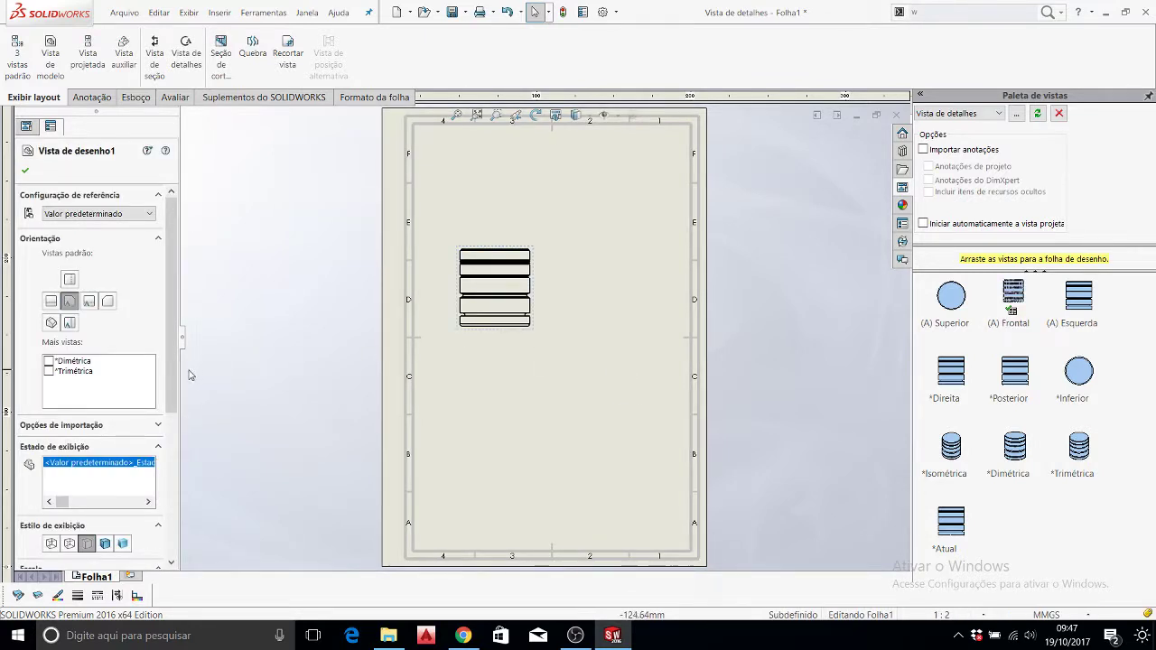
Step: Give Vista de desenho1 a custom 1:1 scale instead of the sheet's 1:2
{"action": "scroll", "coordinate": [109, 397], "scroll_direction": "down", "scroll_amount": 2}
{"action": "scroll", "coordinate": [104, 416], "scroll_direction": "down", "scroll_amount": 4}
{"action": "scroll", "coordinate": [102, 425], "scroll_direction": "down", "scroll_amount": 1}
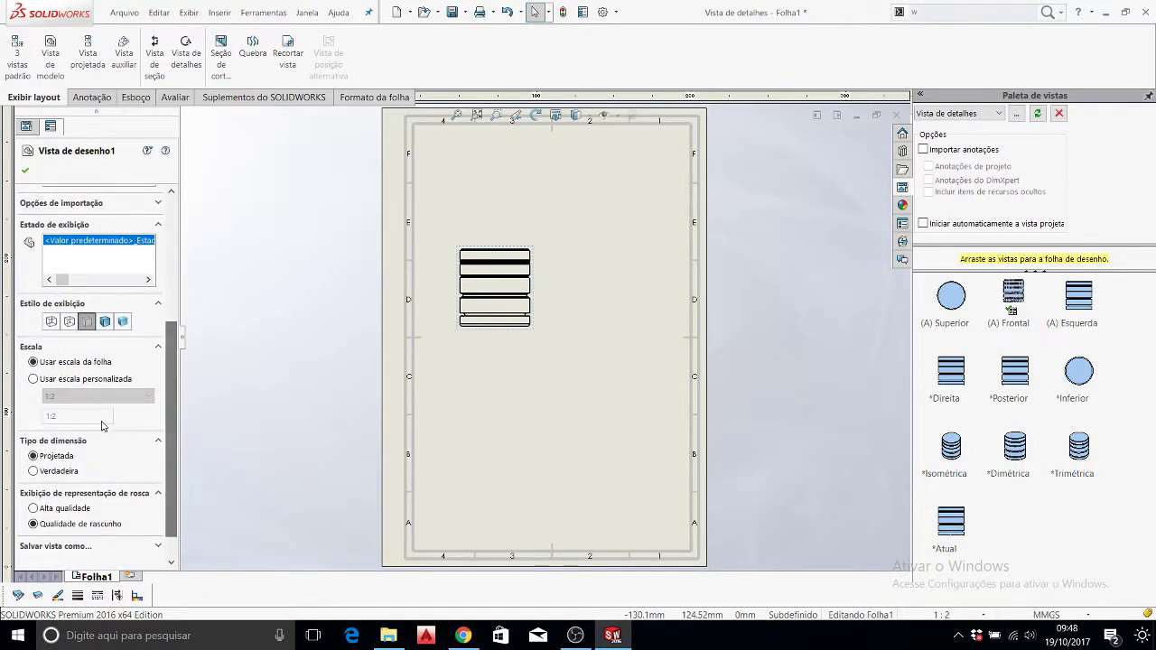
{"action": "left_click", "coordinate": [33, 380]}
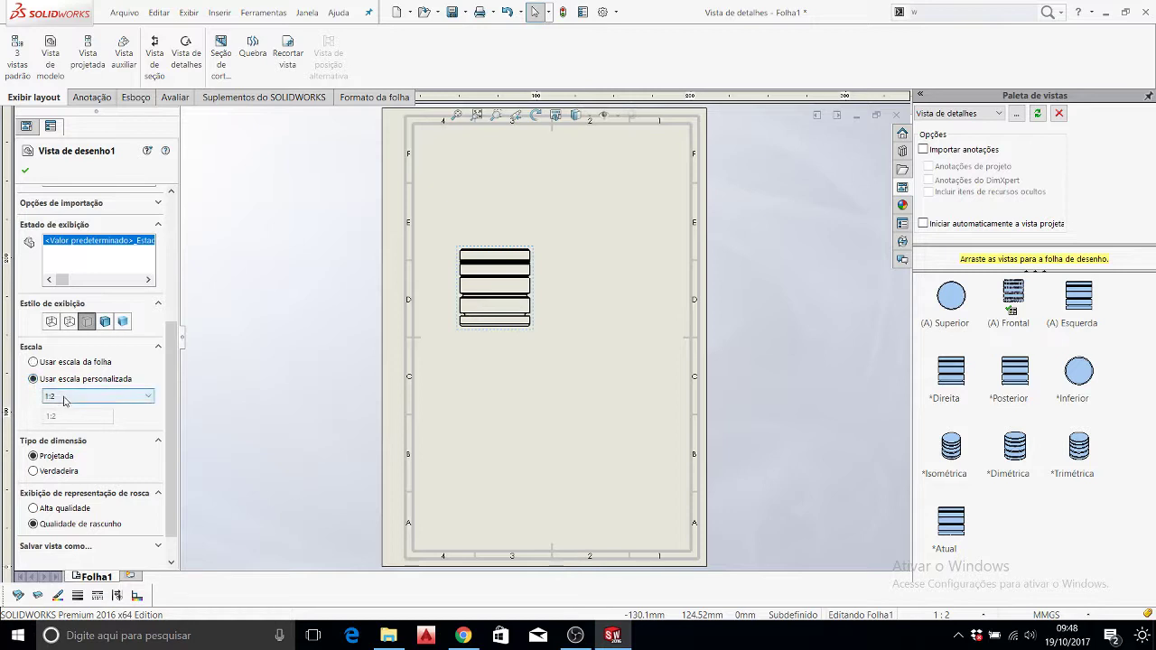
{"action": "left_click", "coordinate": [73, 396]}
{"action": "left_click", "coordinate": [65, 420]}
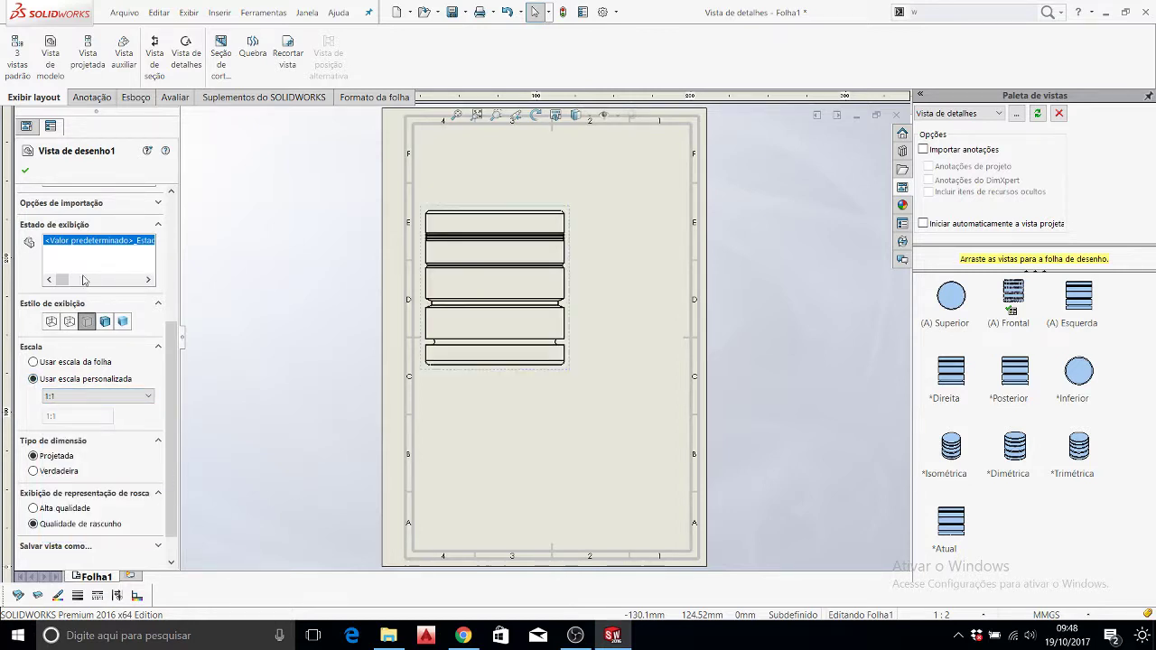
{"action": "left_click", "coordinate": [27, 170]}
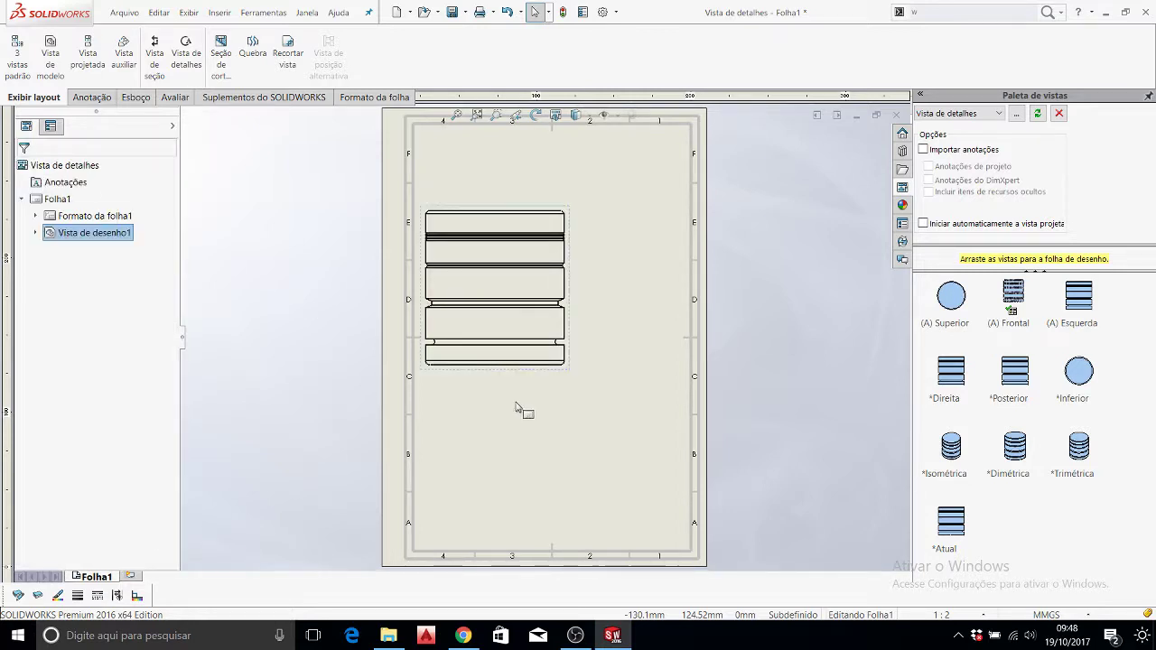
Step: Set the front view's tangent edges to Arestas tangentes removidas
{"action": "scroll", "coordinate": [571, 364], "scroll_direction": "down", "scroll_amount": 1}
{"action": "left_click", "coordinate": [547, 327]}
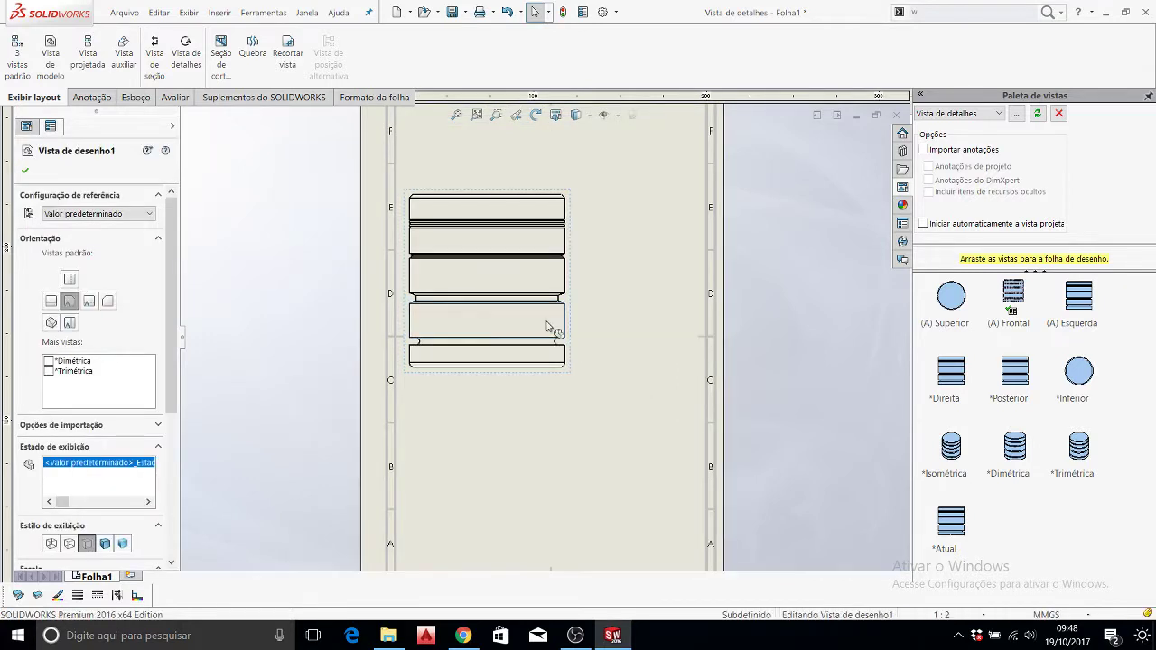
{"action": "right_click", "coordinate": [547, 327]}
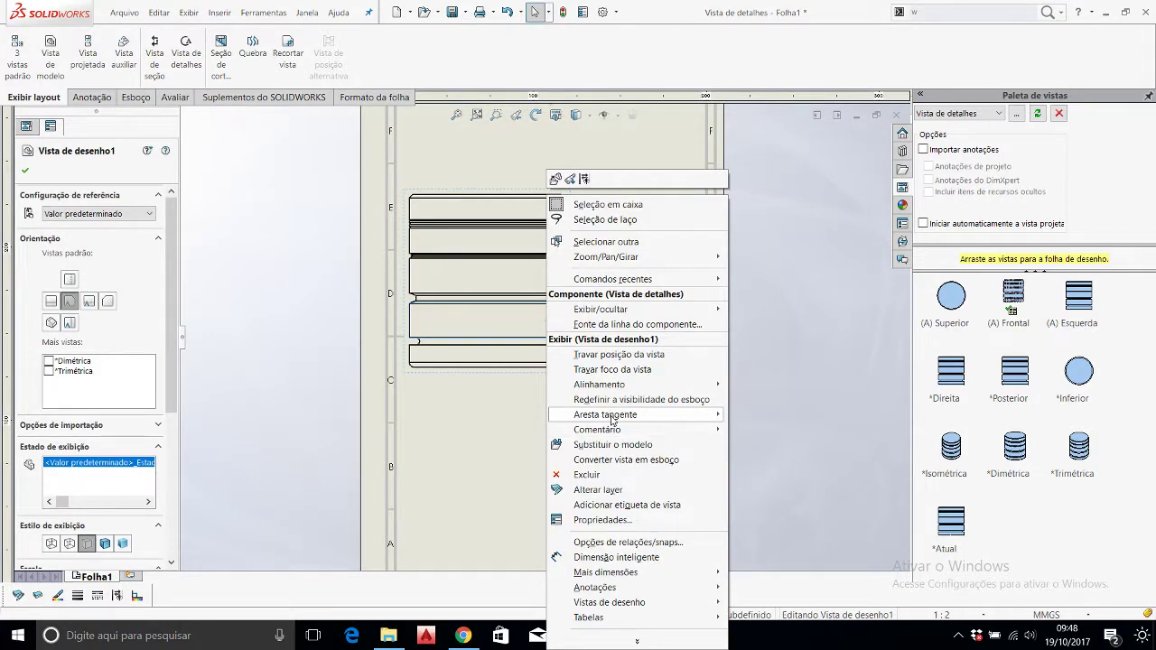
{"action": "mouse_move", "coordinate": [605, 415]}
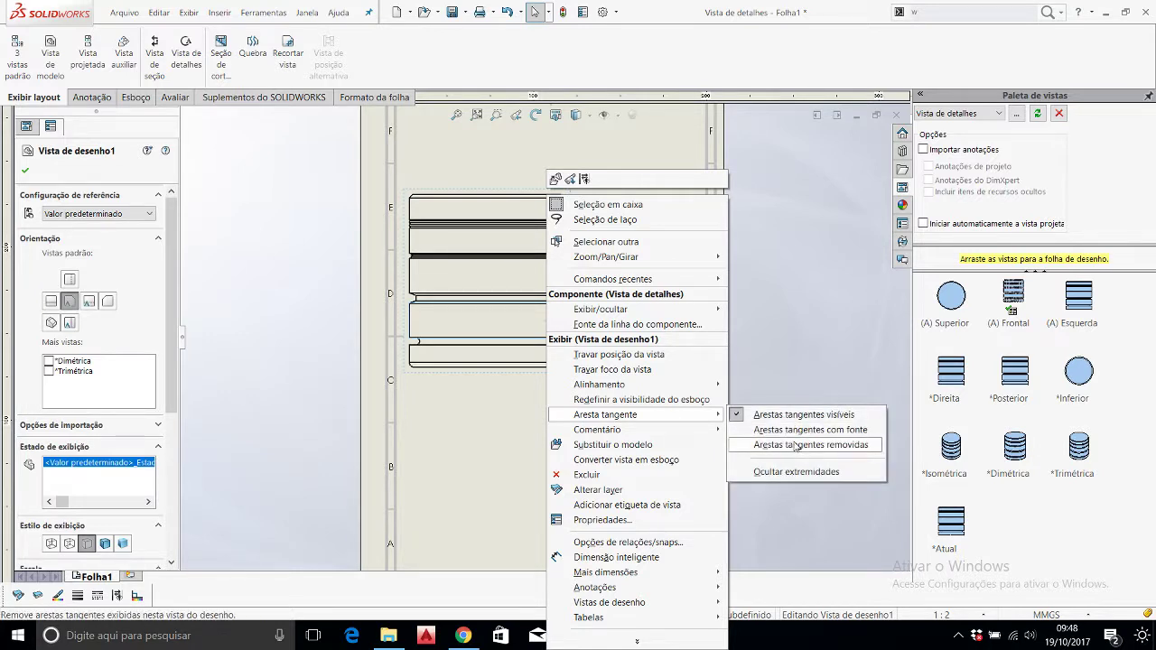
{"action": "left_click", "coordinate": [794, 445]}
{"action": "left_click", "coordinate": [767, 356]}
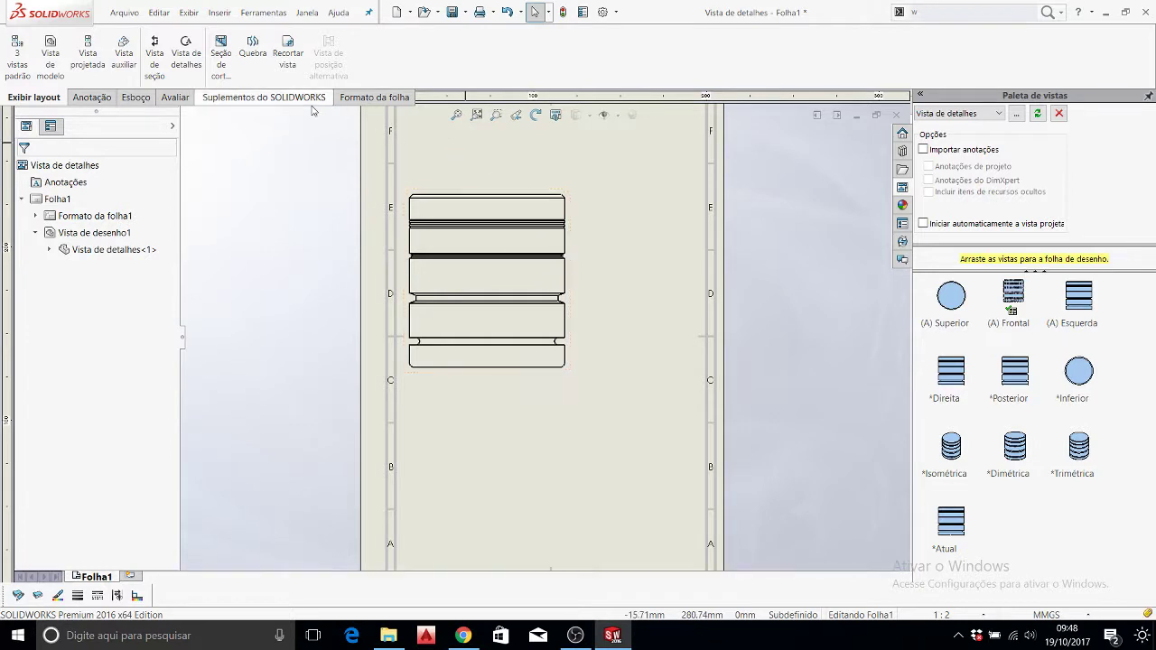
Step: Circle the top-right corner and place 2:1 detail view A right of the front view
{"action": "left_click", "coordinate": [195, 47]}
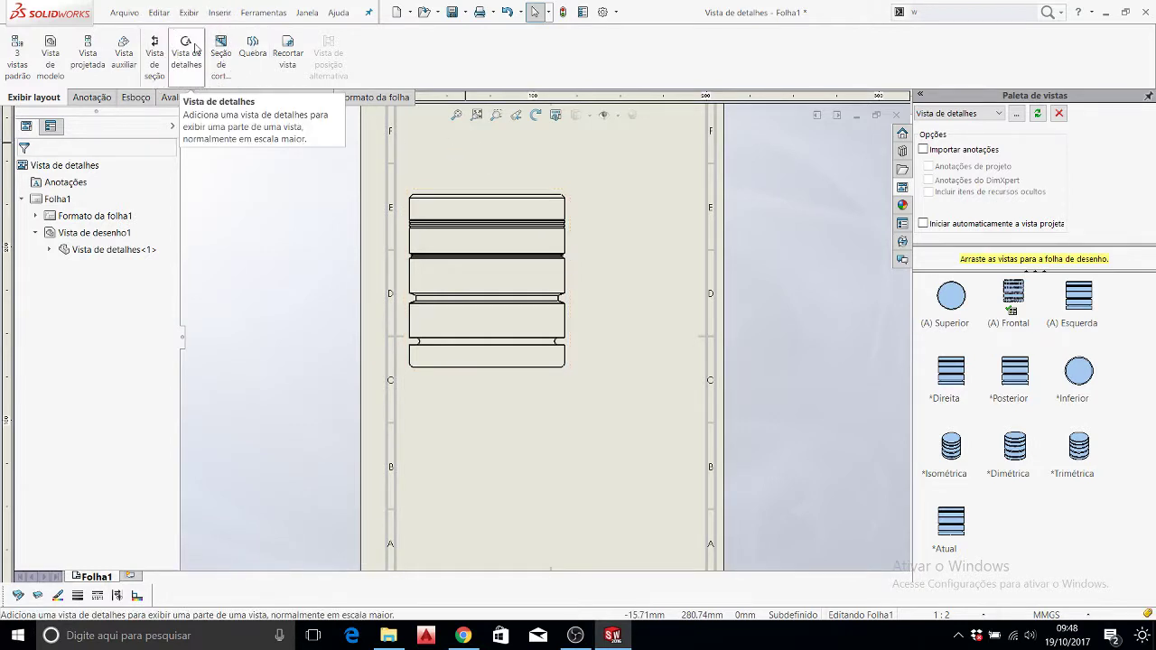
{"action": "scroll", "coordinate": [597, 196], "scroll_direction": "down", "scroll_amount": 1}
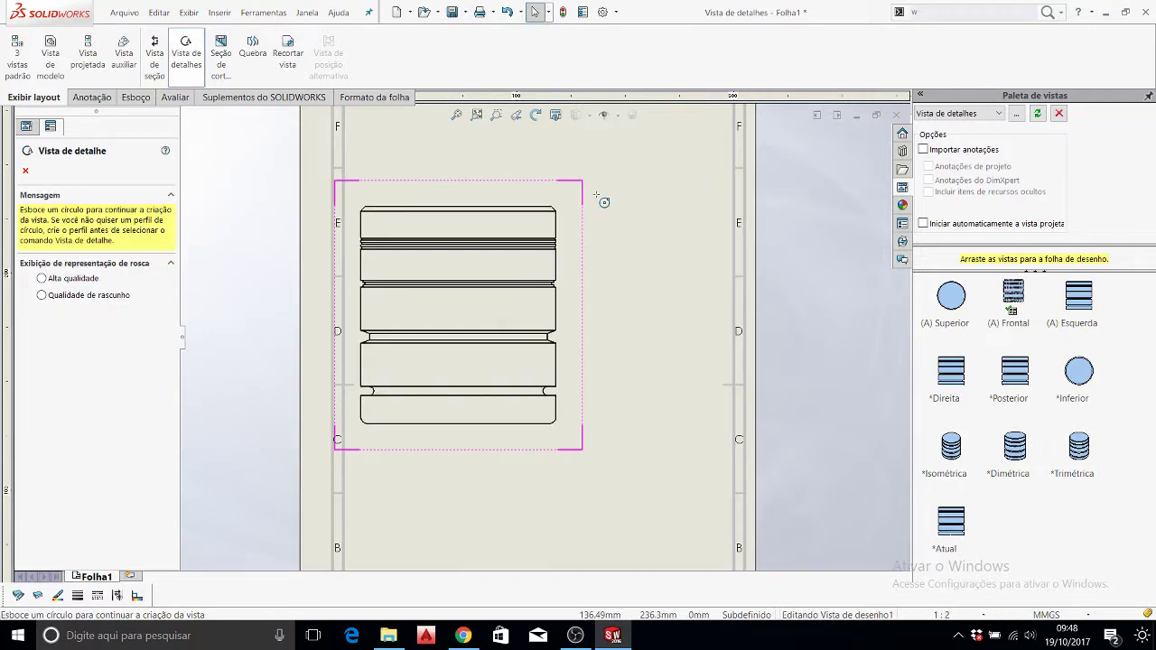
{"action": "scroll", "coordinate": [597, 195], "scroll_direction": "down", "scroll_amount": 1}
{"action": "scroll", "coordinate": [595, 196], "scroll_direction": "down", "scroll_amount": 1}
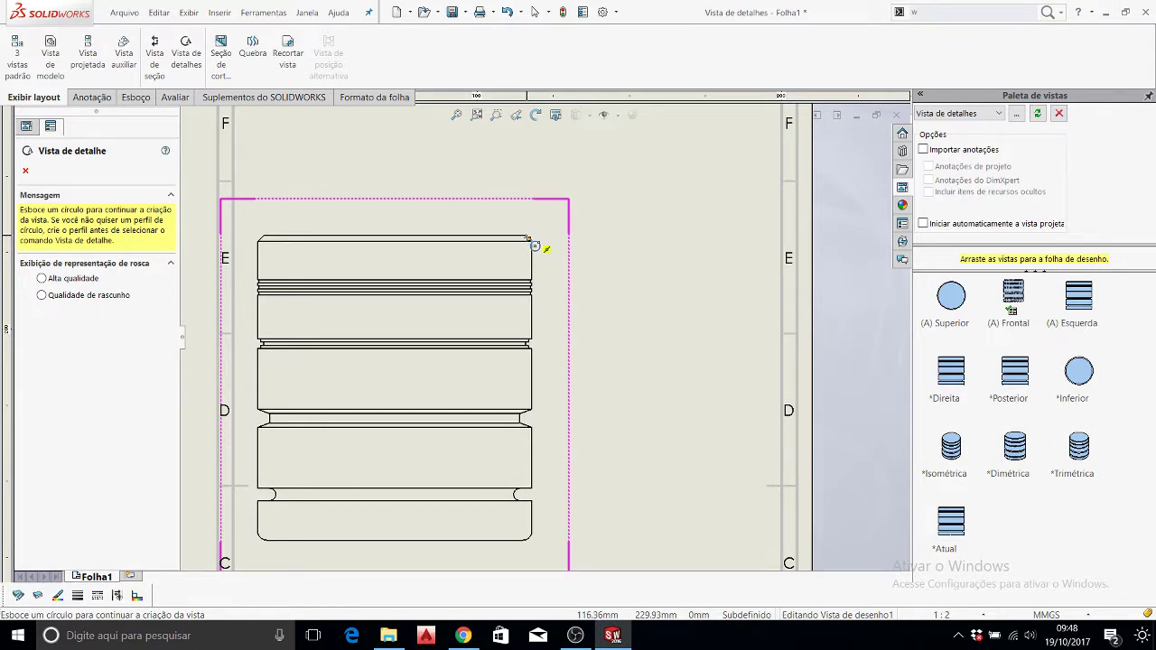
{"action": "left_click", "coordinate": [528, 238]}
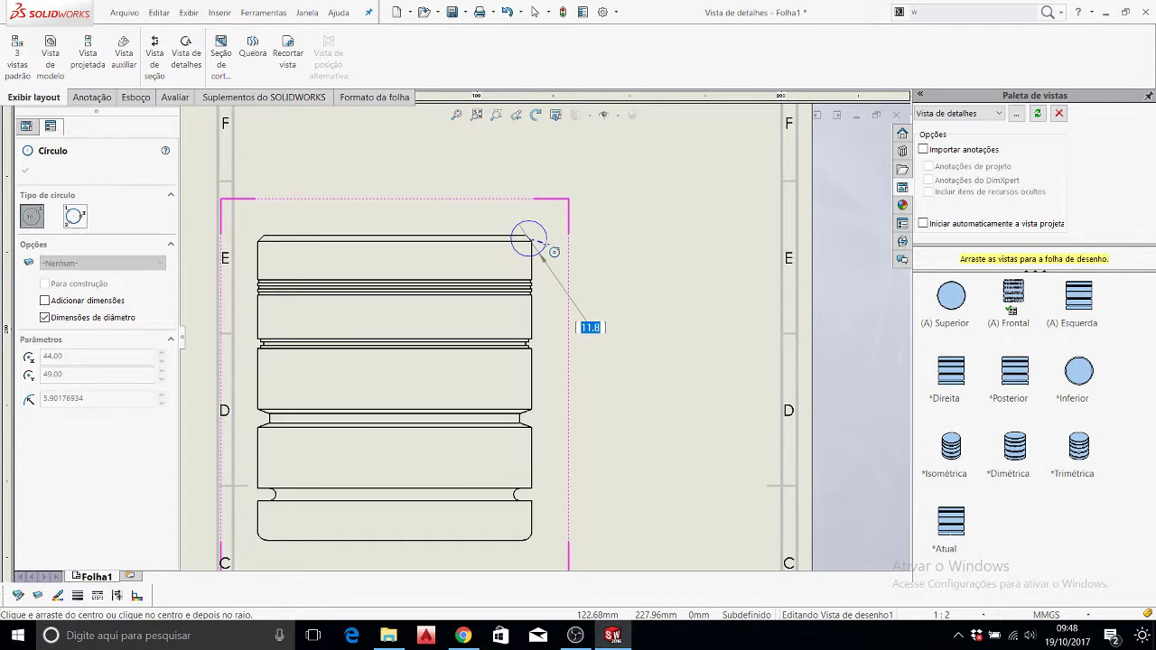
{"action": "left_click", "coordinate": [546, 242]}
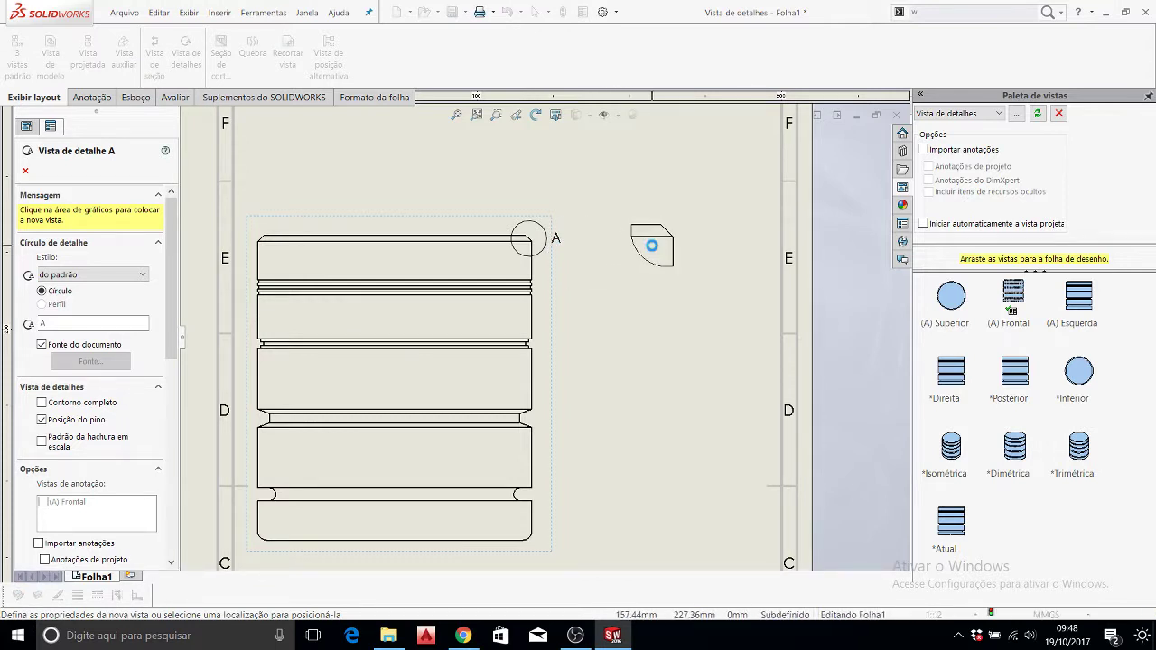
{"action": "left_click", "coordinate": [654, 252]}
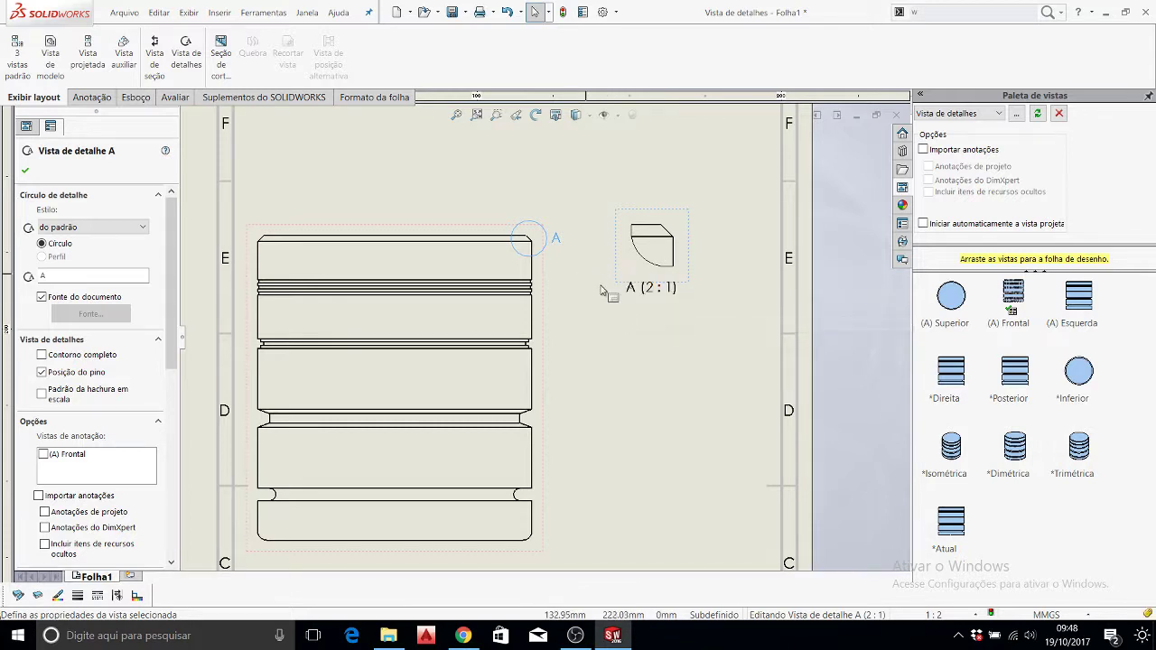
{"action": "left_click", "coordinate": [615, 361]}
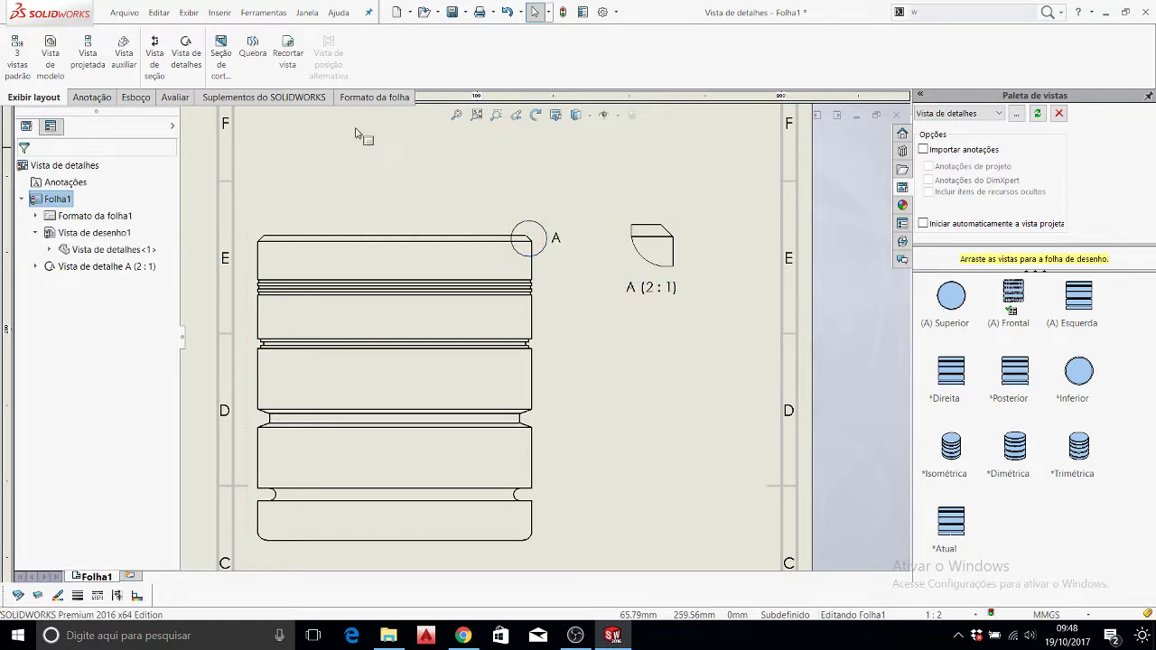
Step: Circle the upper double groove and place 2:1 detail view B below view A
{"action": "left_click", "coordinate": [184, 54]}
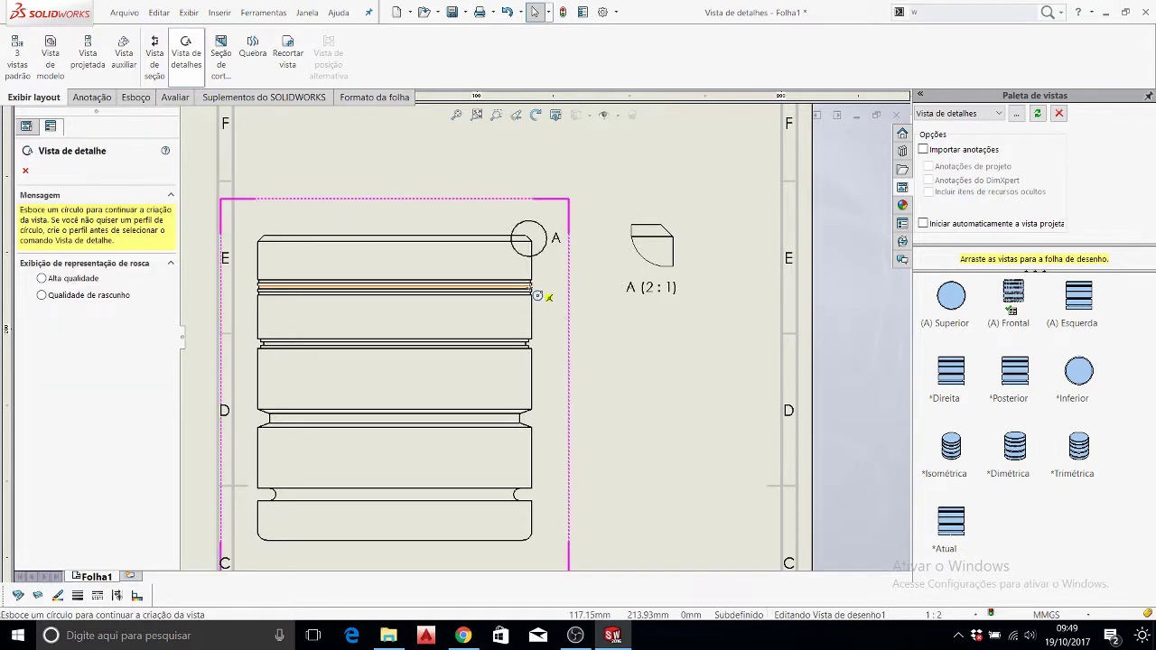
{"action": "left_click", "coordinate": [533, 287]}
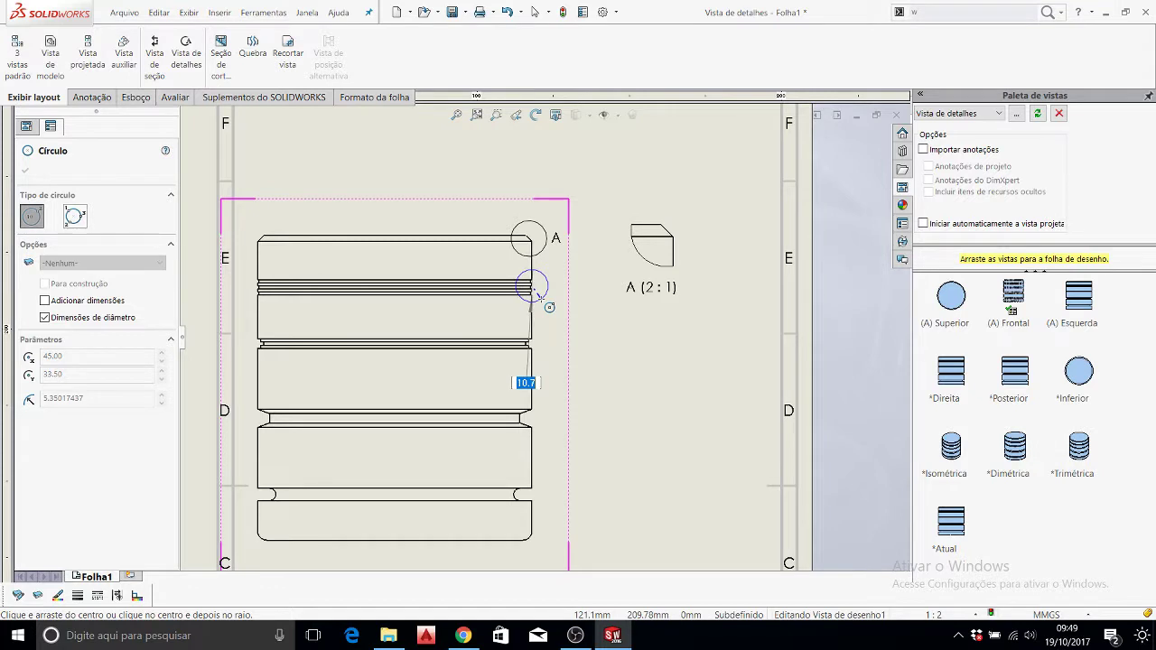
{"action": "left_click", "coordinate": [540, 297]}
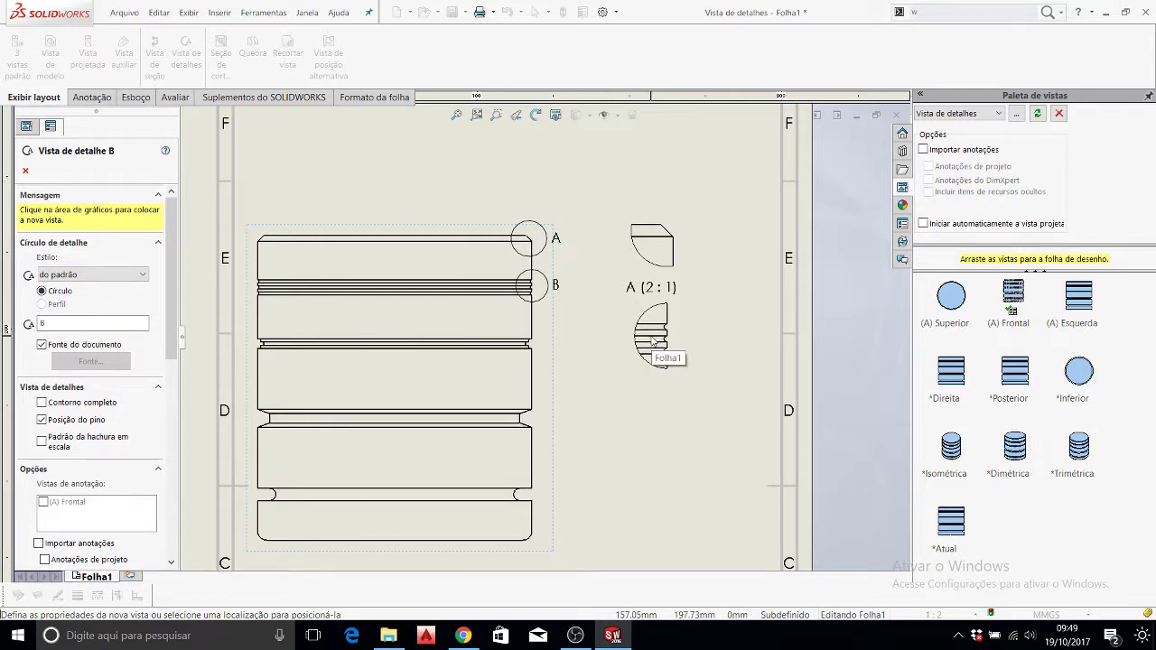
{"action": "left_click", "coordinate": [652, 340]}
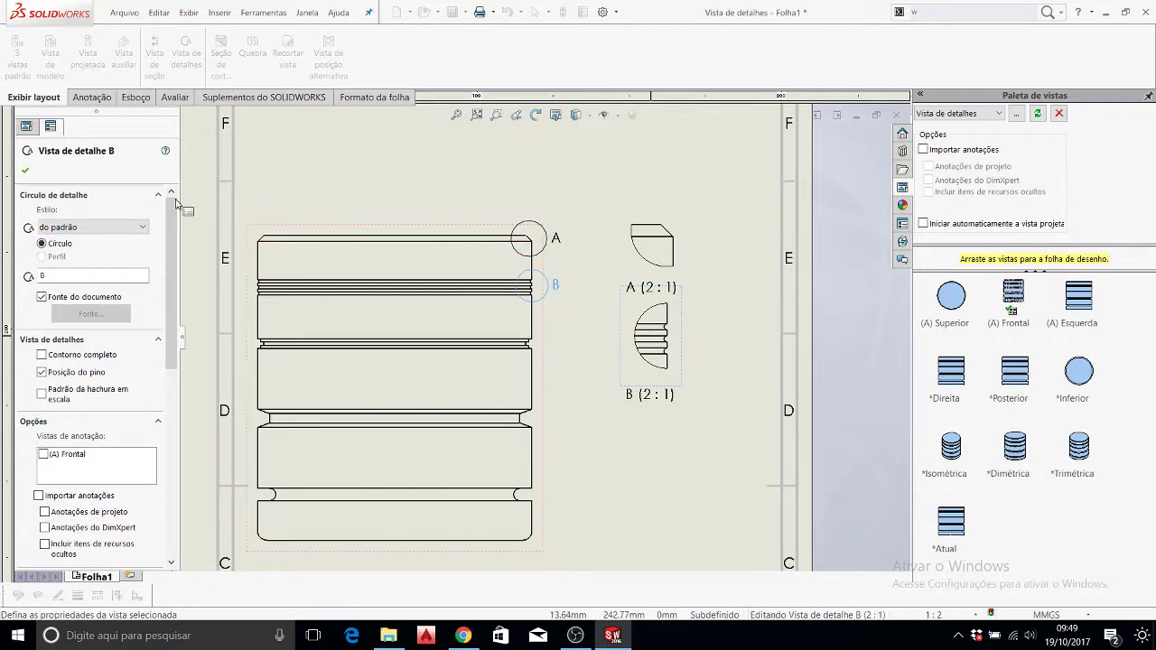
{"action": "left_click", "coordinate": [27, 173]}
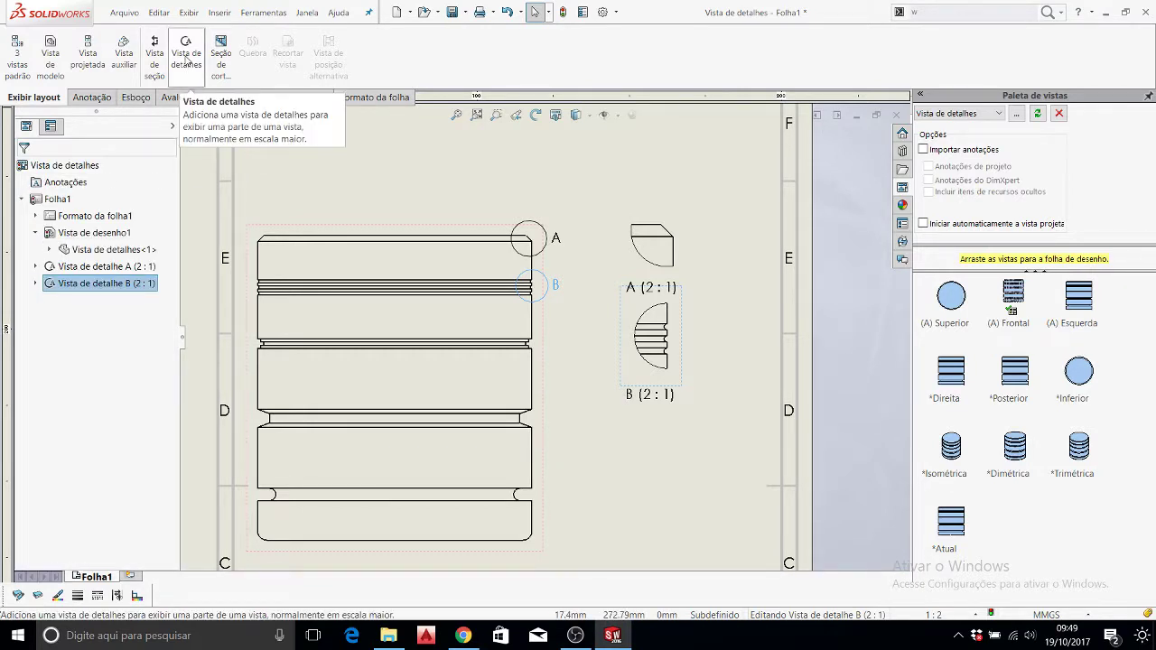
Step: Circle the third groove and place 2:1 detail view C below view B
{"action": "left_click", "coordinate": [186, 60]}
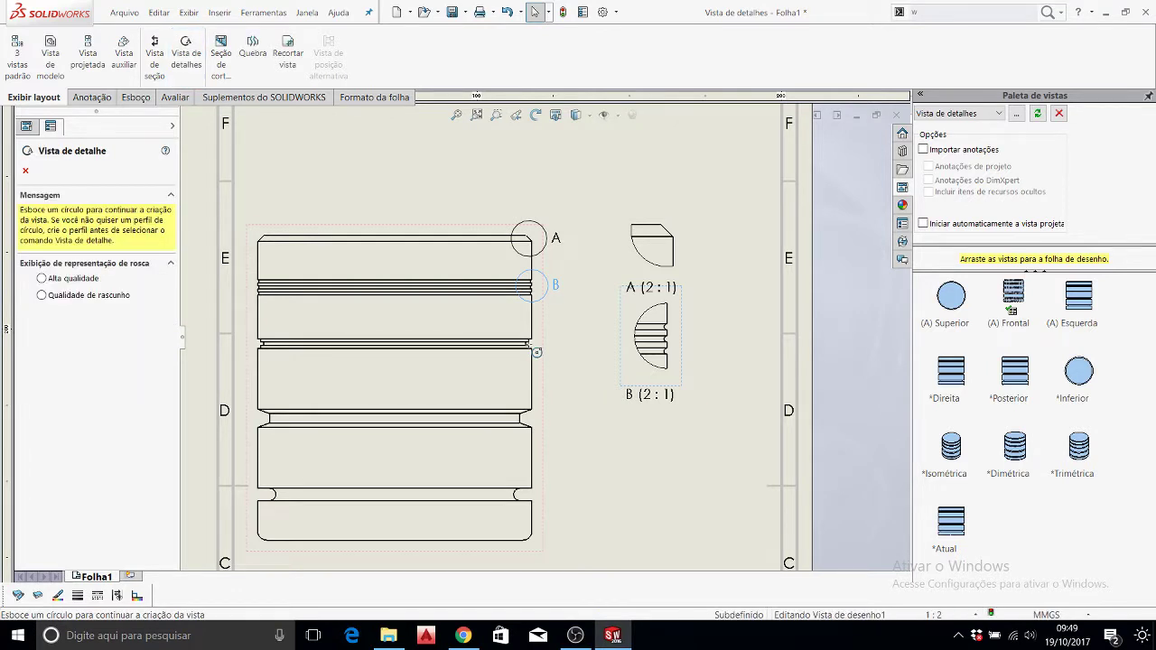
{"action": "left_click", "coordinate": [529, 345]}
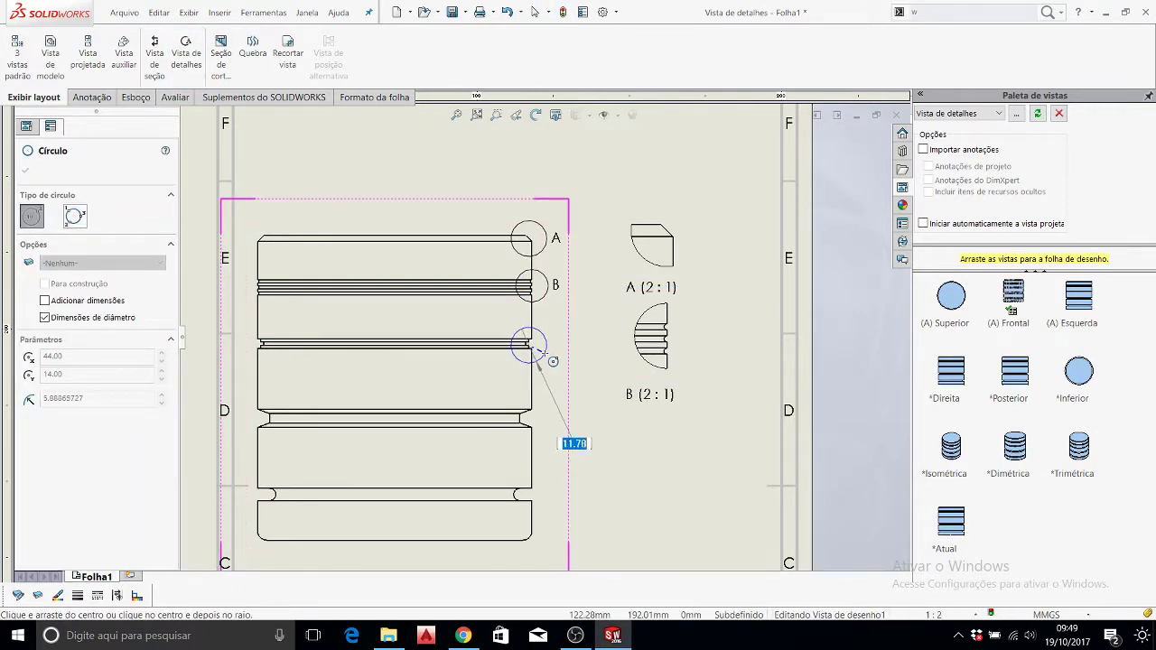
{"action": "left_click", "coordinate": [555, 364]}
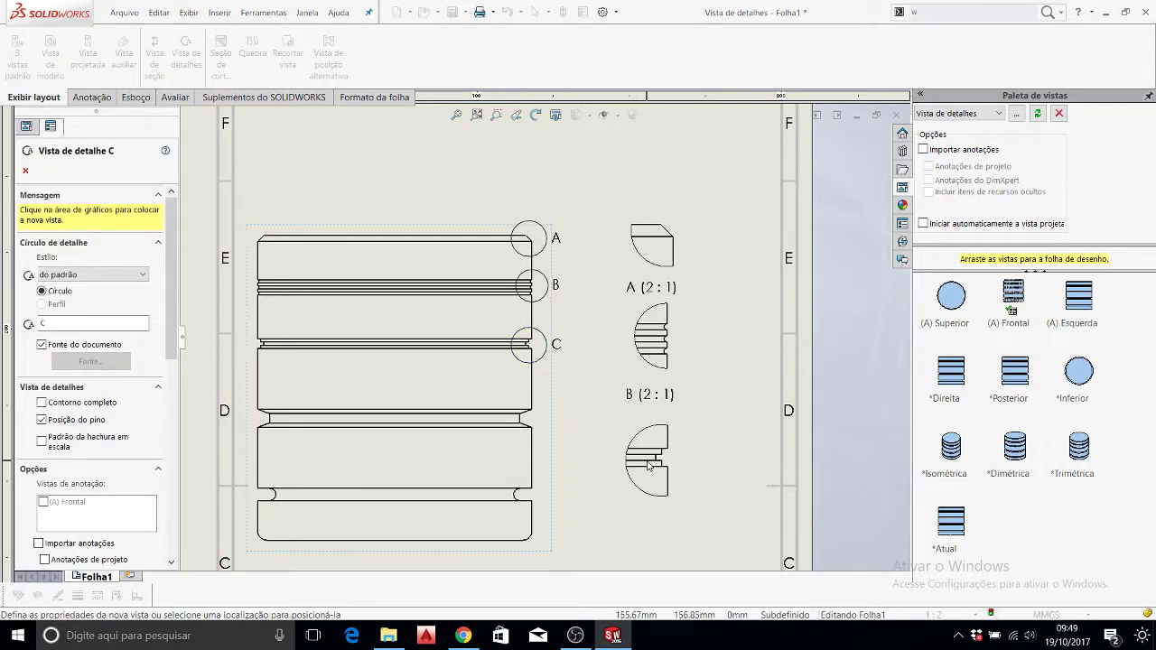
{"action": "left_click", "coordinate": [647, 460]}
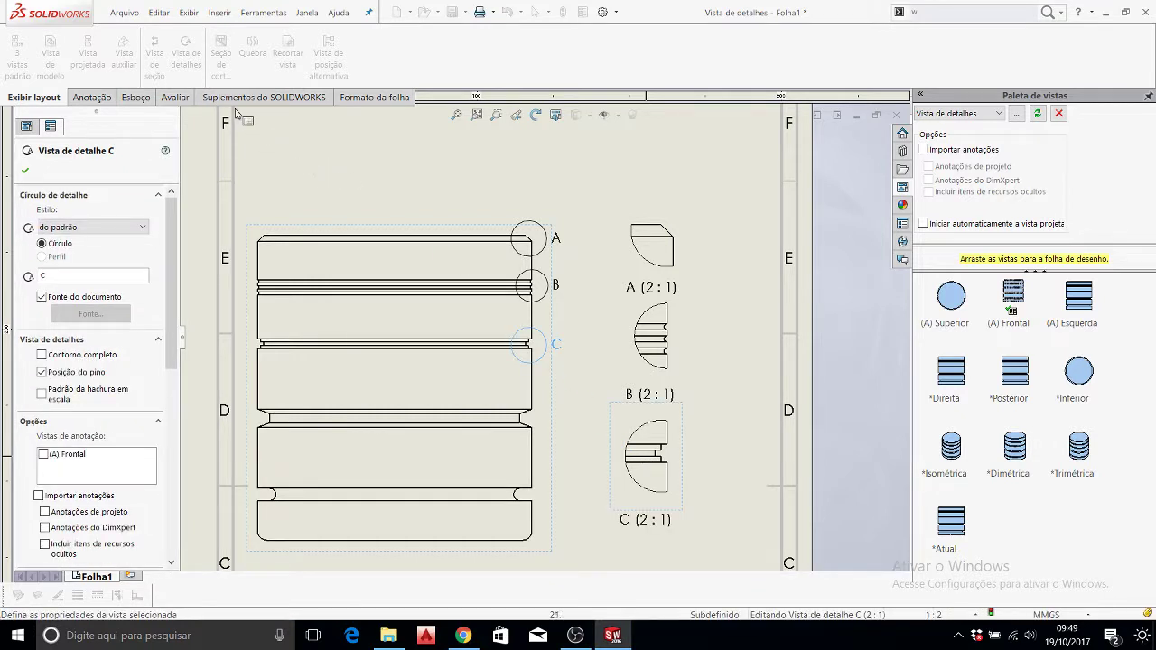
{"action": "left_click", "coordinate": [183, 54]}
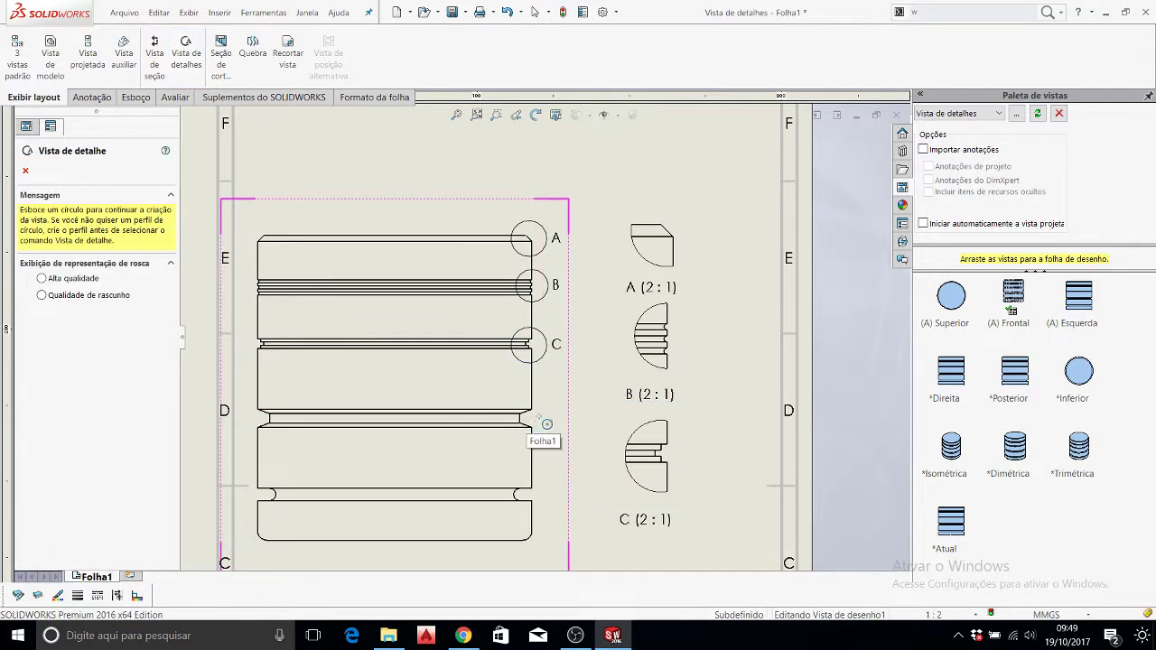
Step: Circle the wide lower-middle groove and place 2:1 detail view D below view C
{"action": "left_click", "coordinate": [526, 419]}
{"action": "left_click", "coordinate": [545, 416]}
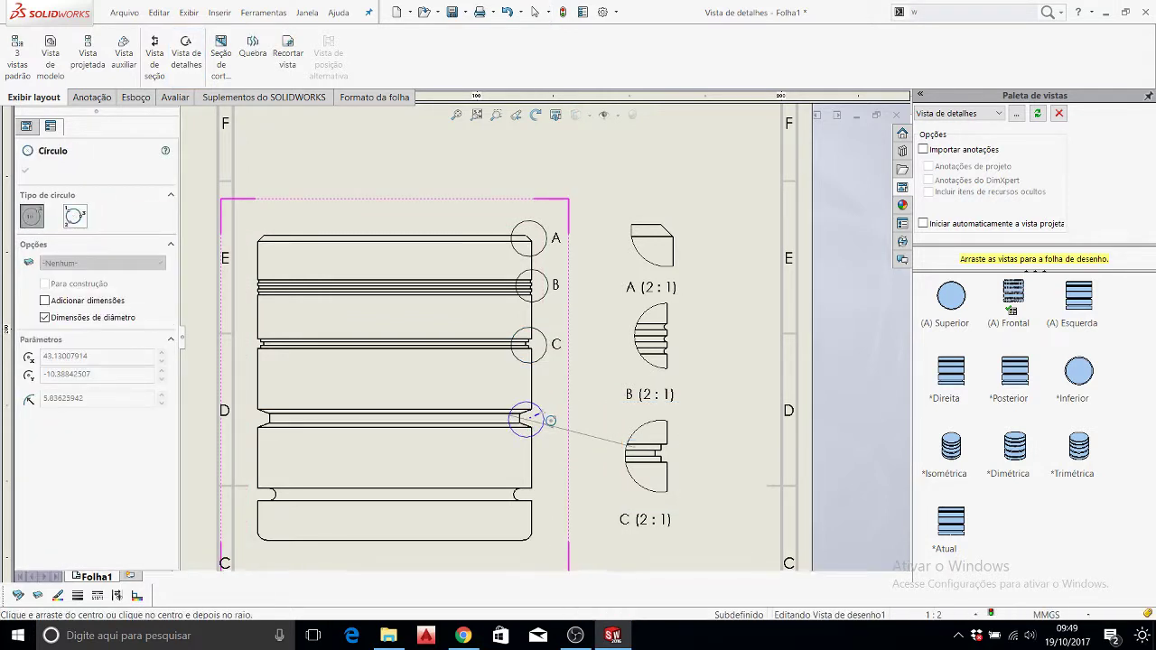
{"action": "key", "text": "f"}
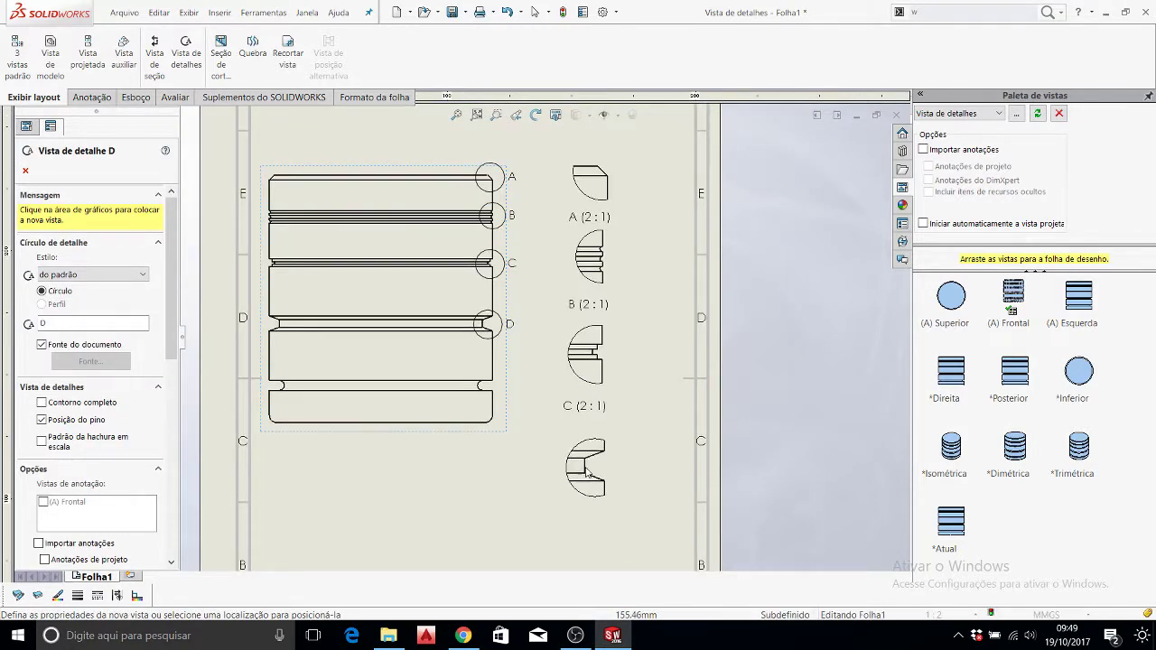
{"action": "left_click", "coordinate": [588, 463]}
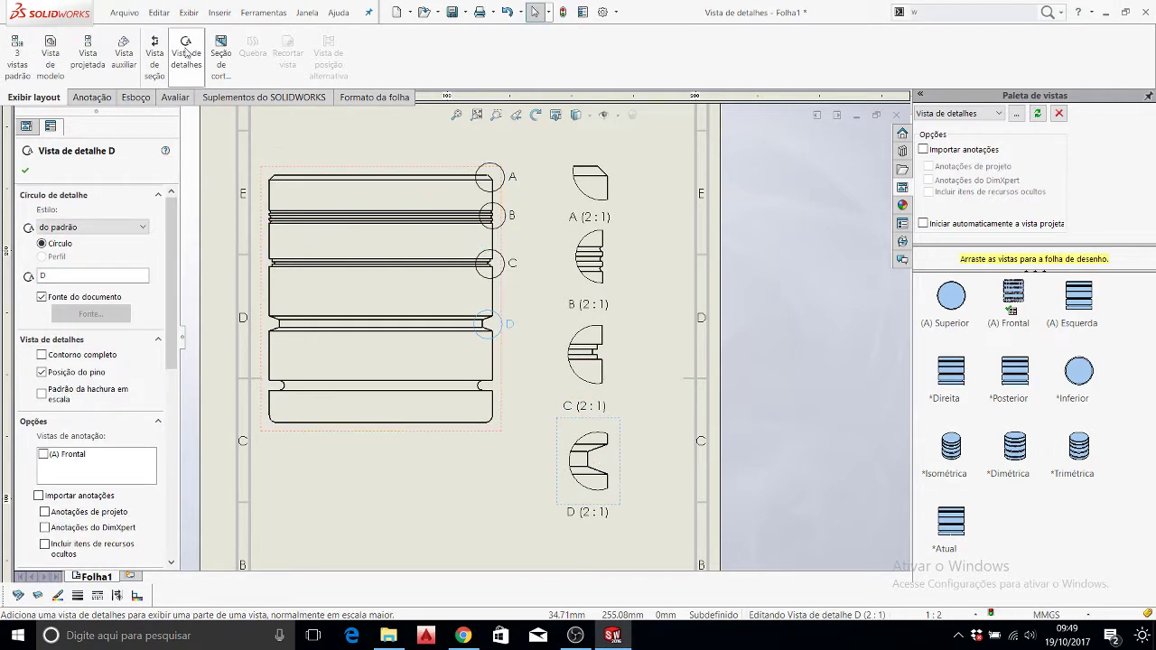
Step: Circle the bottom groove and place 2:1 detail view E near the sheet bottom
{"action": "left_click", "coordinate": [184, 52]}
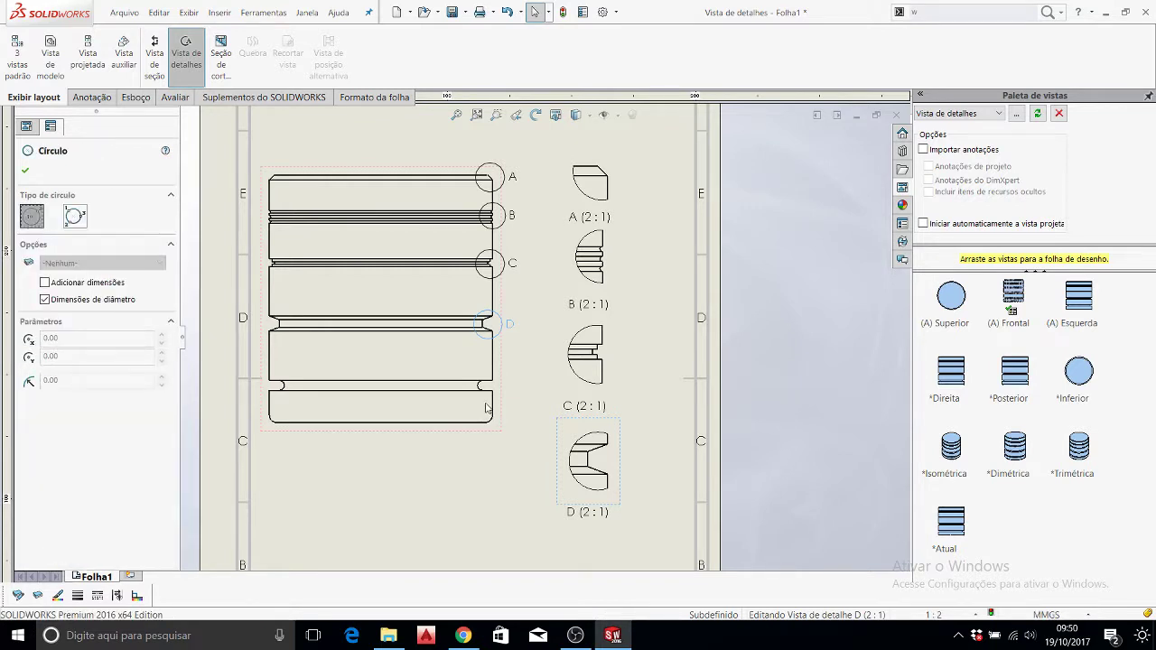
{"action": "left_click", "coordinate": [482, 404]}
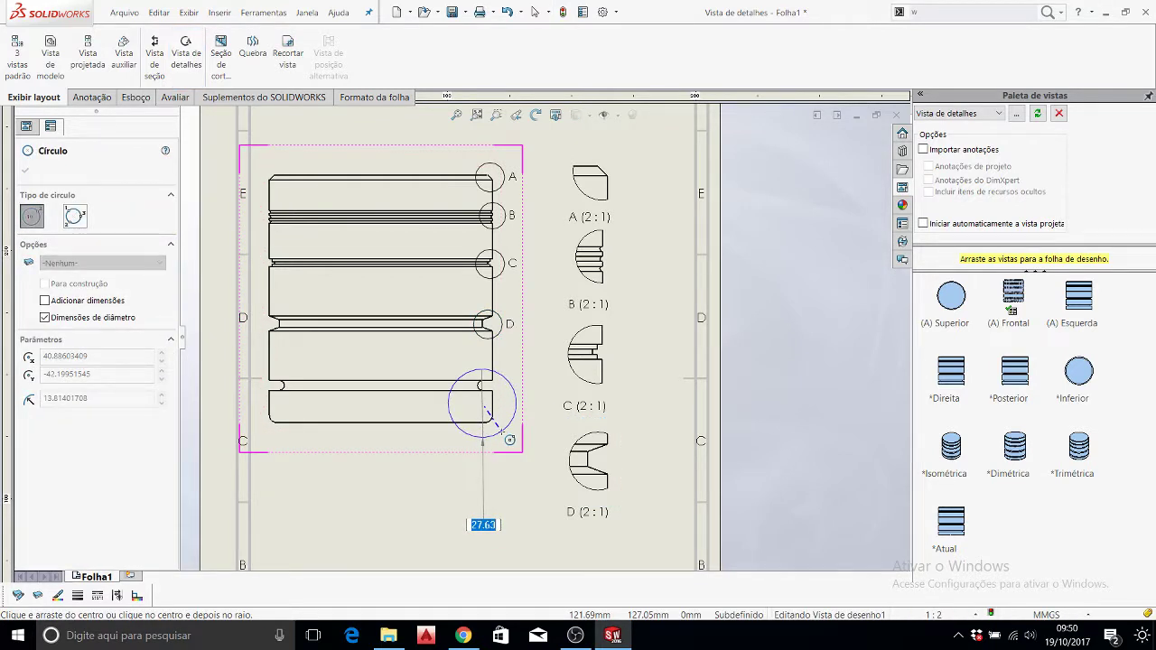
{"action": "left_click", "coordinate": [502, 431]}
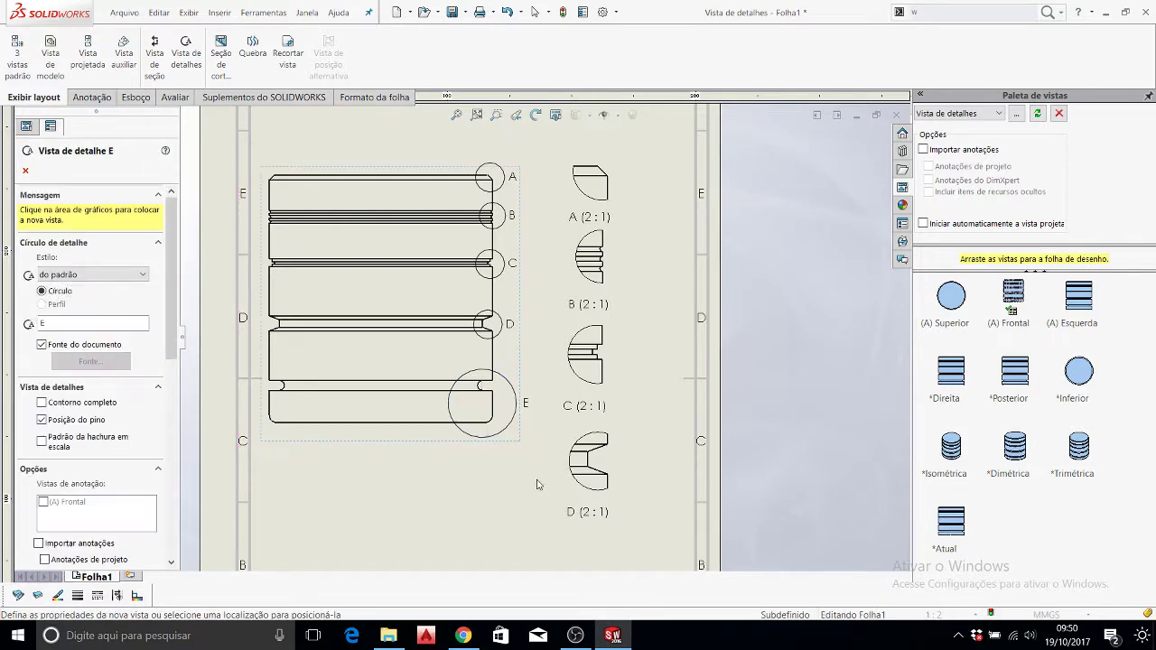
{"action": "key", "text": "z"}
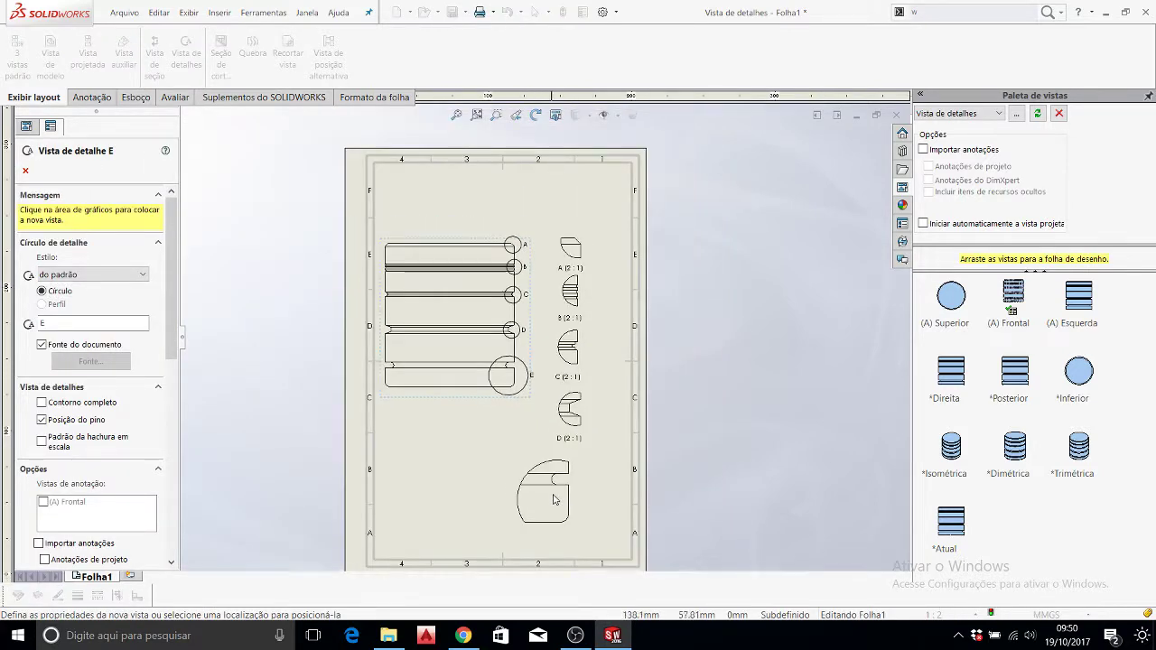
{"action": "scroll", "coordinate": [555, 501], "scroll_direction": "down", "scroll_amount": 1}
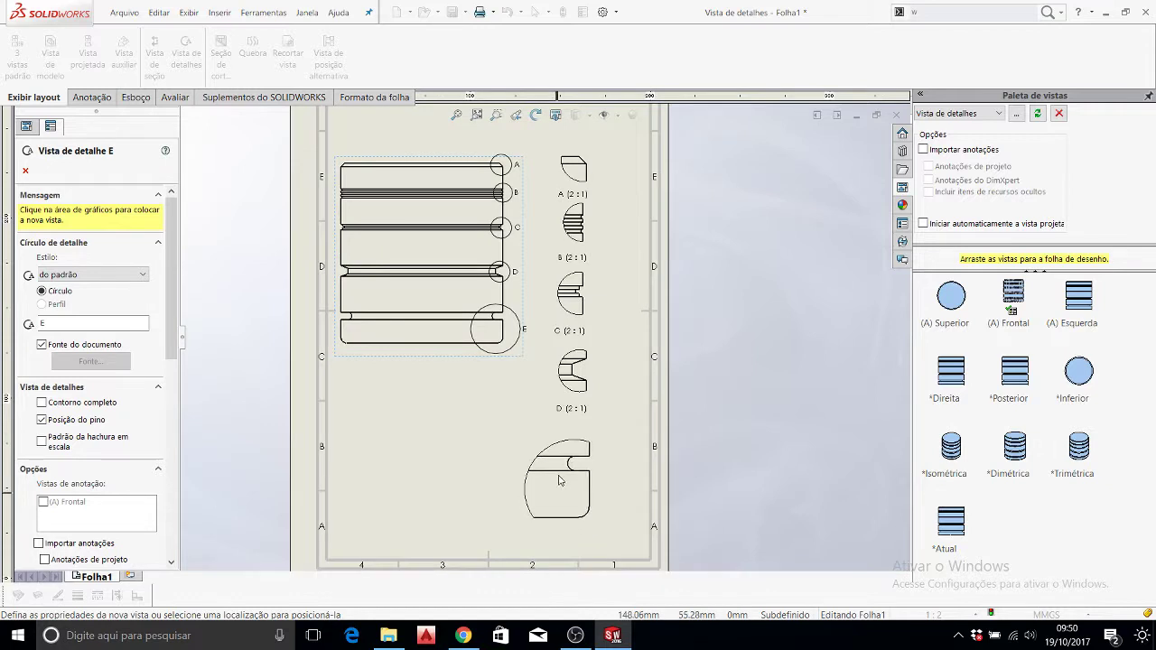
{"action": "left_click", "coordinate": [564, 477]}
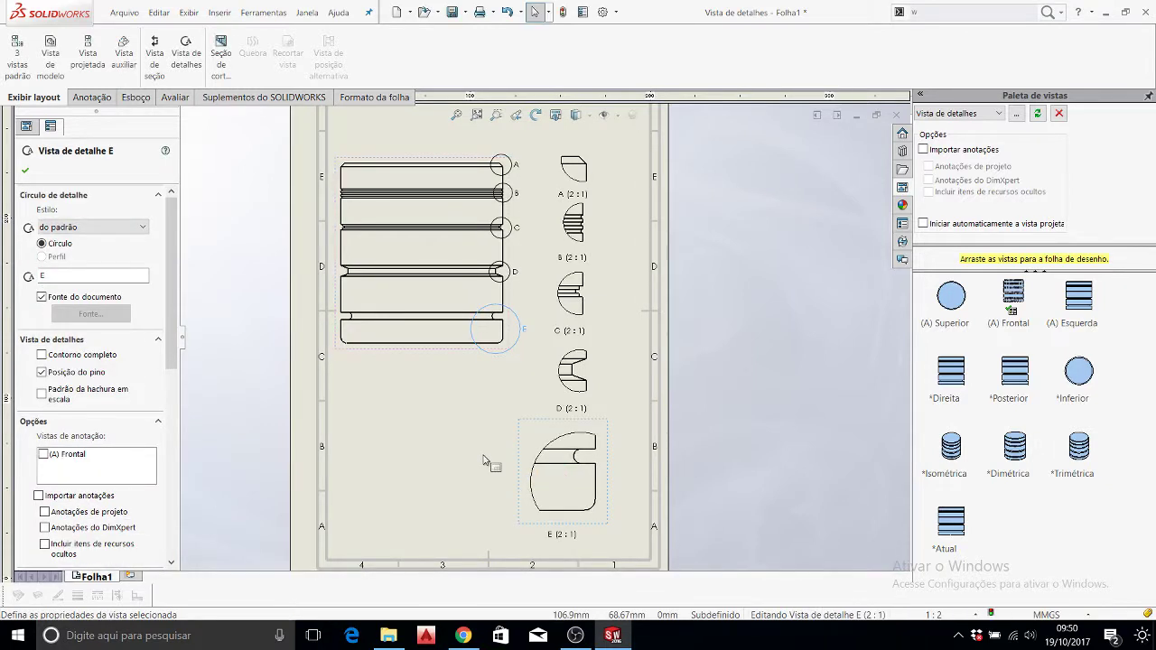
{"action": "left_click", "coordinate": [30, 172]}
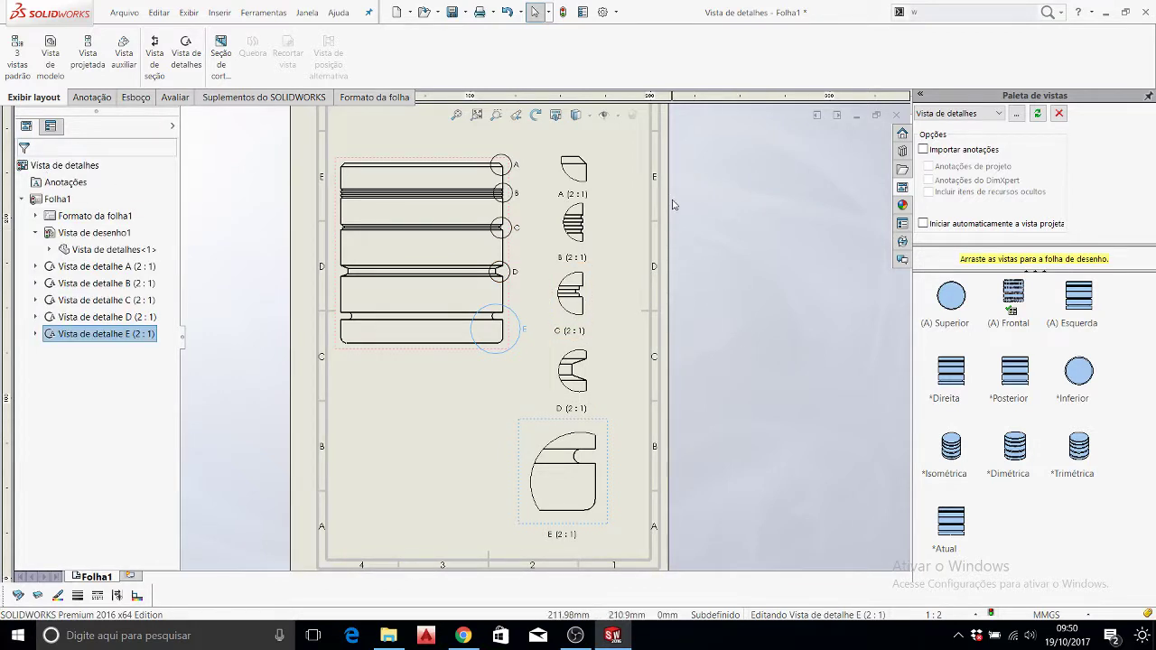
Step: Select detail view A and move it higher on the sheet
{"action": "scroll", "coordinate": [672, 205], "scroll_direction": "down", "scroll_amount": 1}
{"action": "scroll", "coordinate": [684, 214], "scroll_direction": "down", "scroll_amount": 1}
{"action": "scroll", "coordinate": [632, 214], "scroll_direction": "down", "scroll_amount": 1}
{"action": "scroll", "coordinate": [599, 214], "scroll_direction": "down", "scroll_amount": 1}
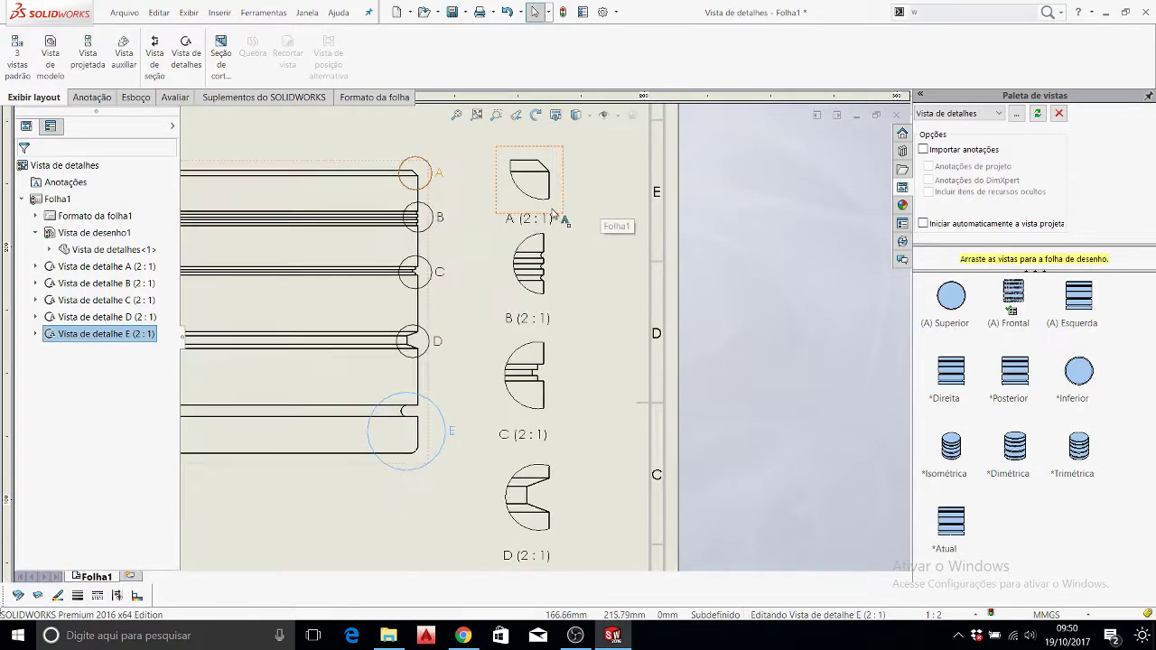
{"action": "left_click", "coordinate": [585, 167]}
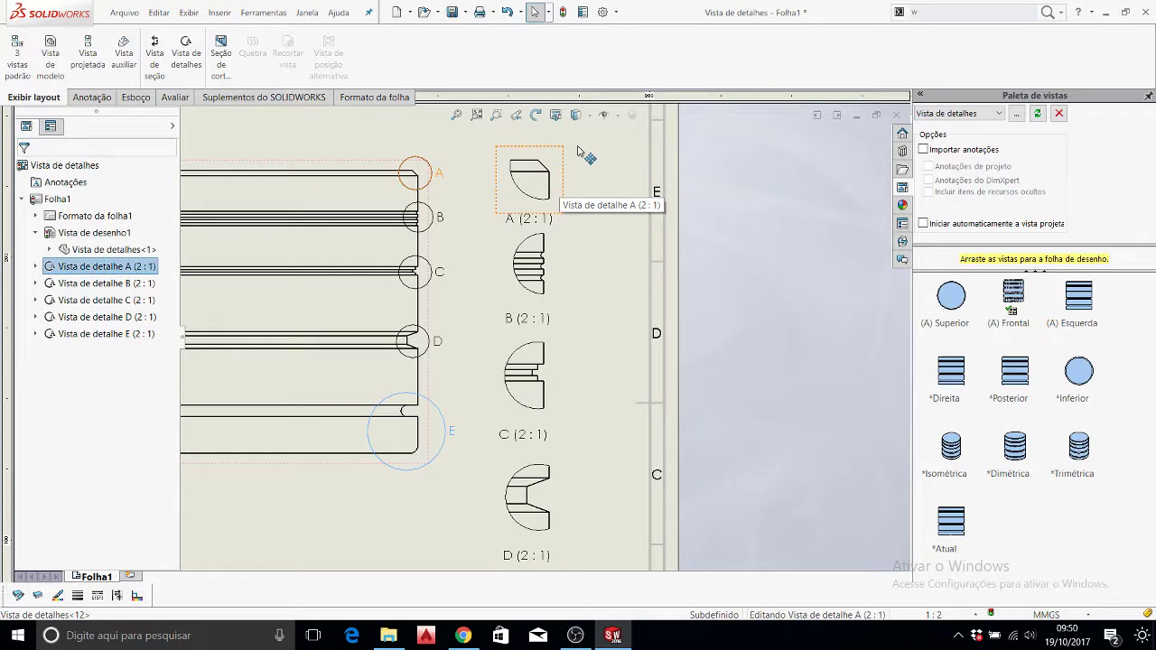
{"action": "left_click_drag", "start_coordinate": [578, 151], "coordinate": [596, 124]}
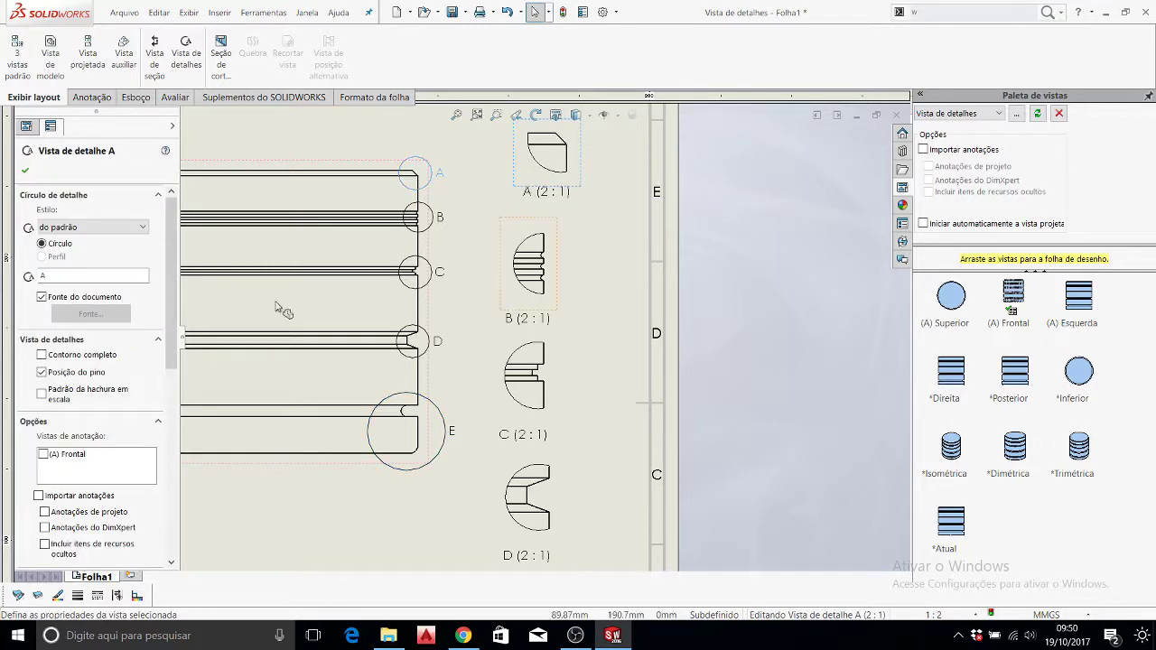
{"action": "left_click_drag", "start_coordinate": [170, 361], "coordinate": [161, 490]}
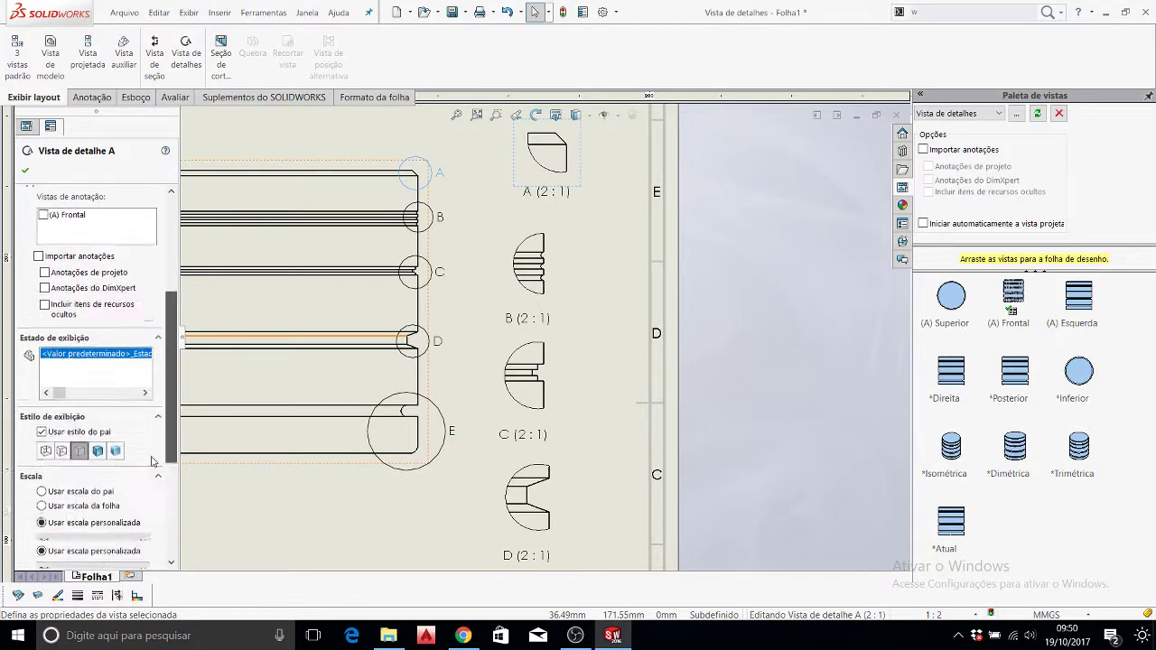
Step: Change detail view A's scale from 2:1 to a custom 5:1
{"action": "scroll", "coordinate": [84, 430], "scroll_direction": "down", "scroll_amount": 2}
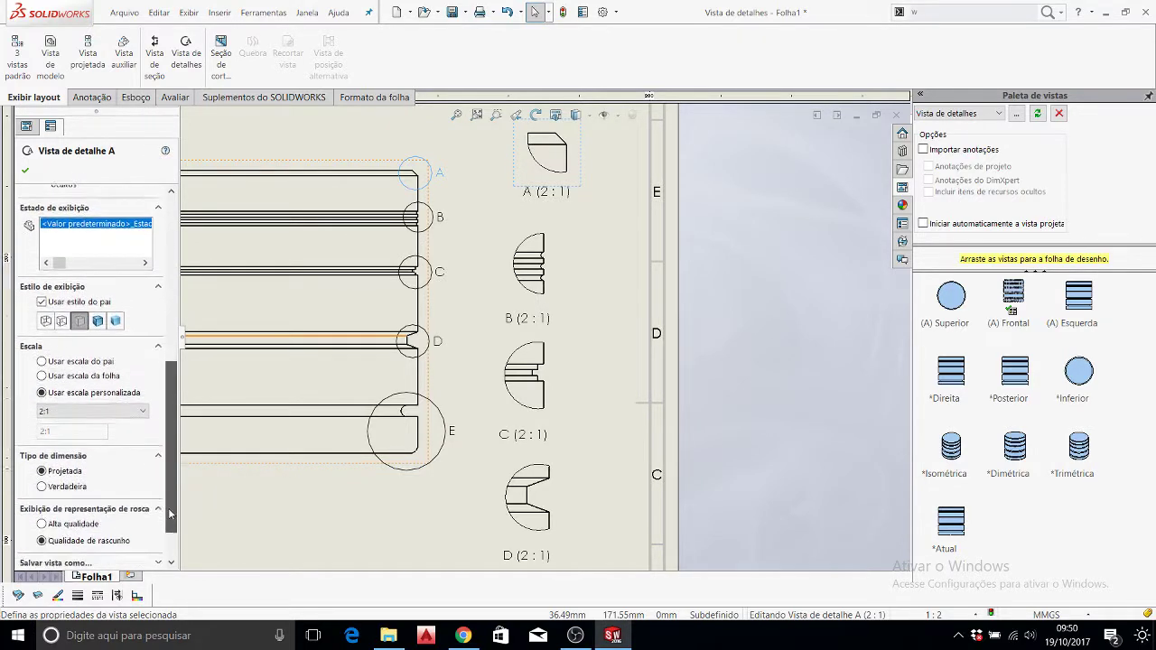
{"action": "left_click", "coordinate": [85, 421]}
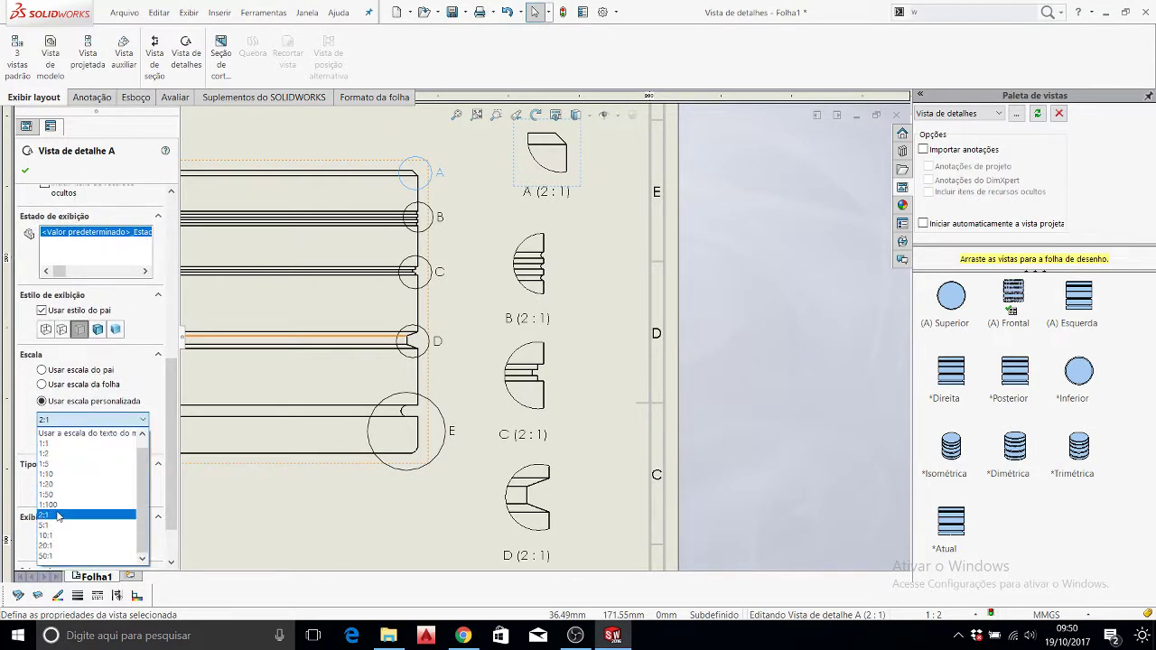
{"action": "left_click", "coordinate": [58, 525]}
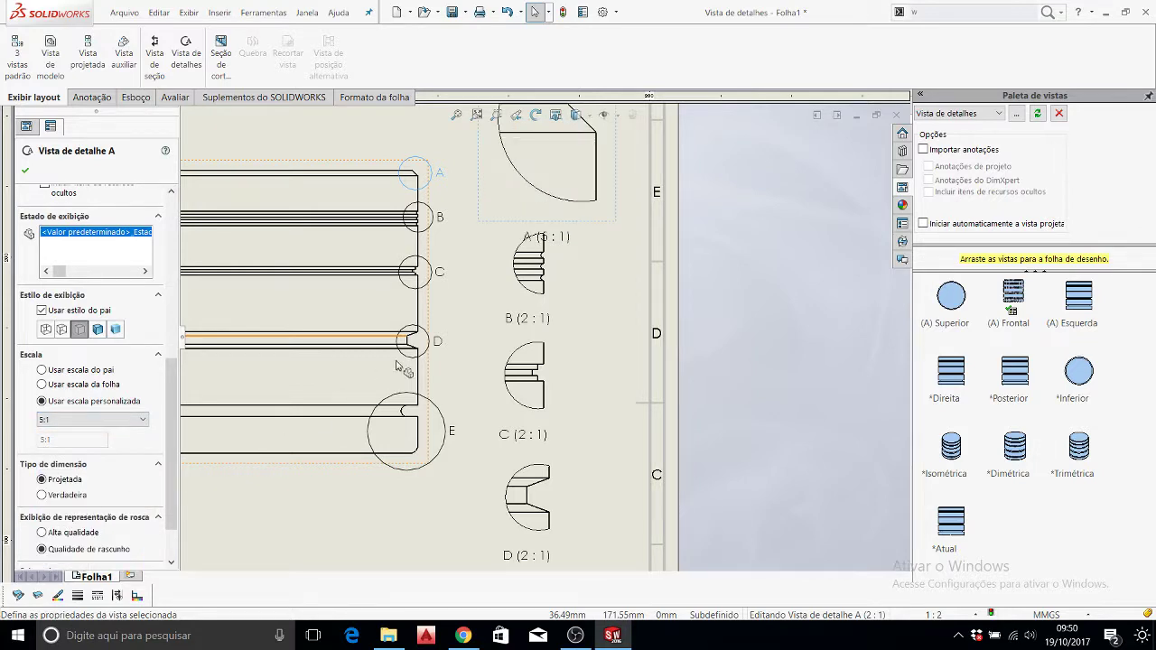
{"action": "scroll", "coordinate": [547, 237], "scroll_direction": "up", "scroll_amount": 2}
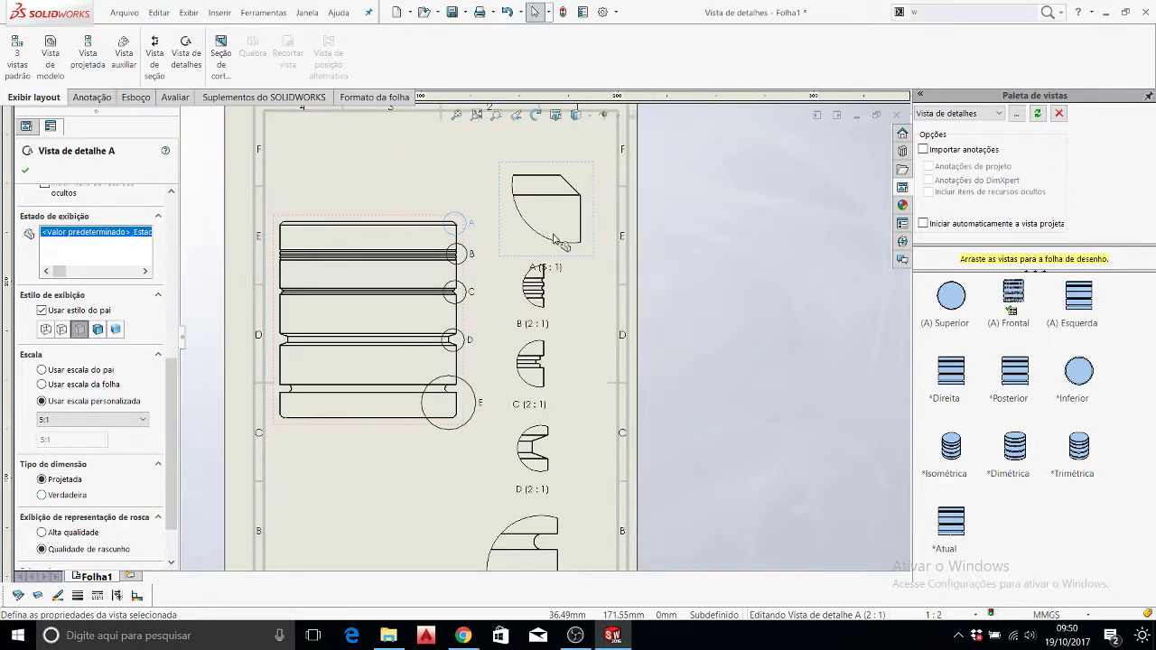
{"action": "left_click", "coordinate": [577, 294]}
{"action": "scroll", "coordinate": [569, 295], "scroll_direction": "down", "scroll_amount": 2}
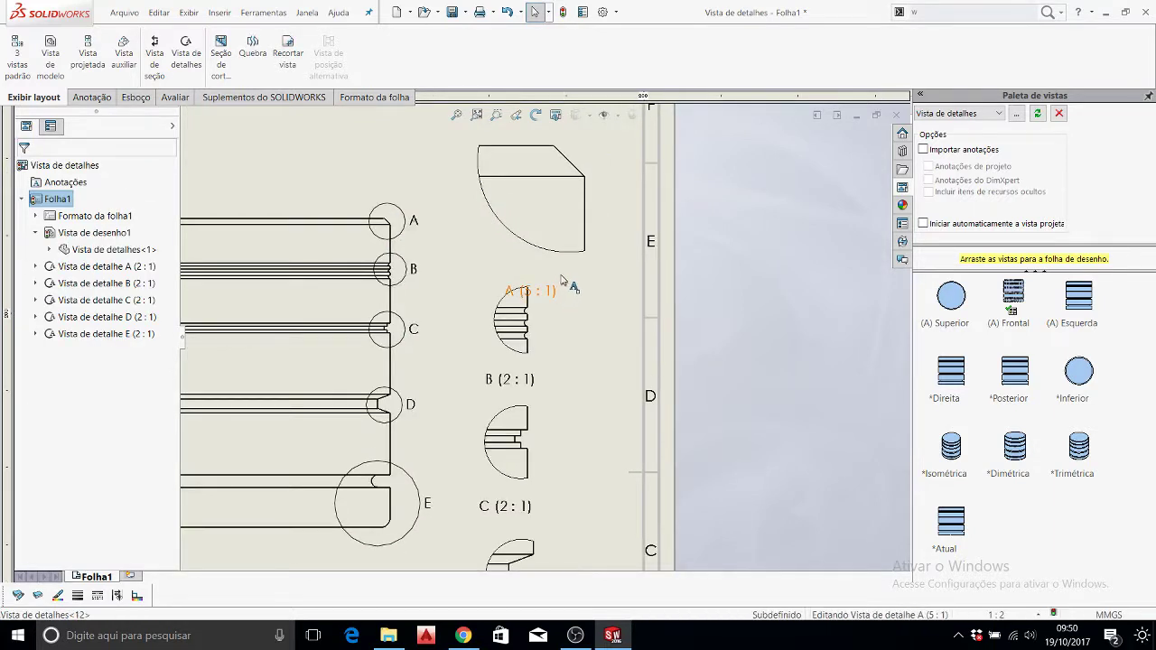
Step: Move the A (5 : 1) label up beneath the enlarged view, then zoom out over the sheet
{"action": "left_click_drag", "start_coordinate": [560, 299], "coordinate": [573, 273]}
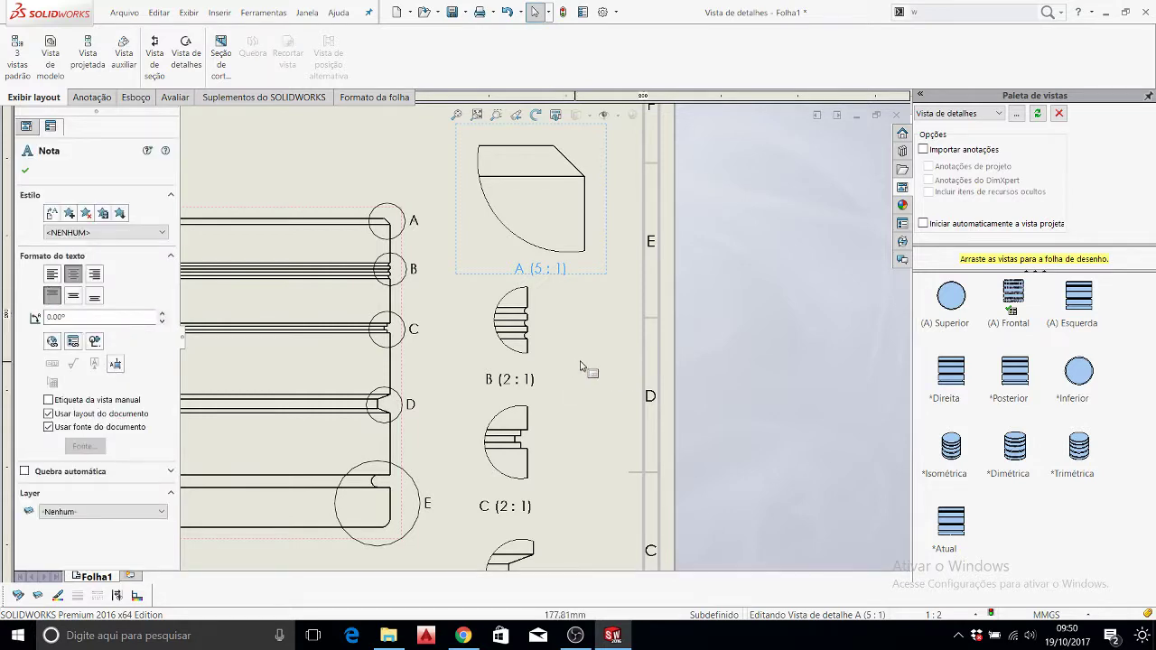
{"action": "key", "text": "Escape"}
{"action": "scroll", "coordinate": [541, 384], "scroll_direction": "up", "scroll_amount": 2}
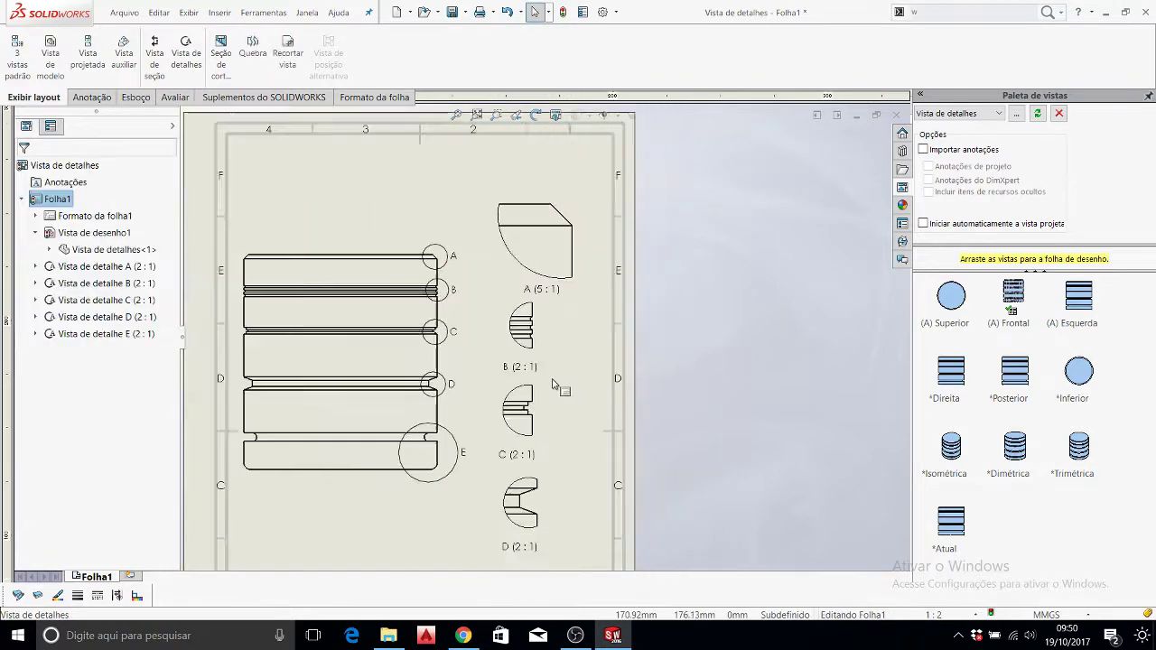
{"action": "scroll", "coordinate": [545, 387], "scroll_direction": "up", "scroll_amount": 2}
{"action": "scroll", "coordinate": [545, 397], "scroll_direction": "up", "scroll_amount": 2}
{"action": "scroll", "coordinate": [542, 420], "scroll_direction": "up", "scroll_amount": 2}
{"action": "scroll", "coordinate": [542, 420], "scroll_direction": "down", "scroll_amount": 2}
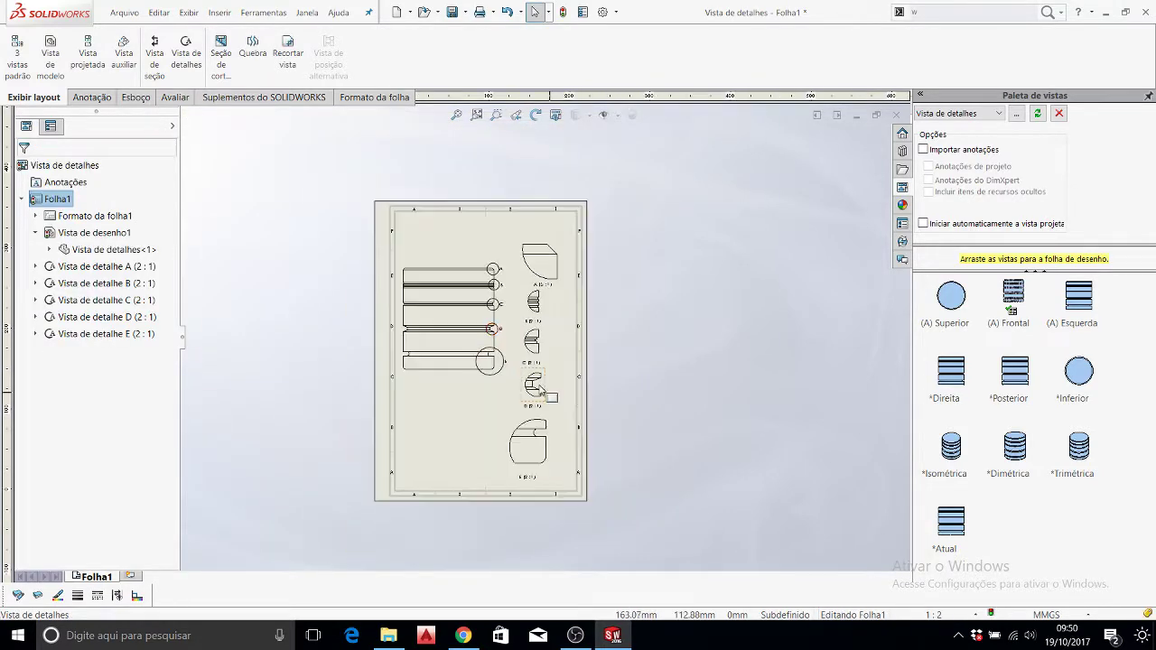